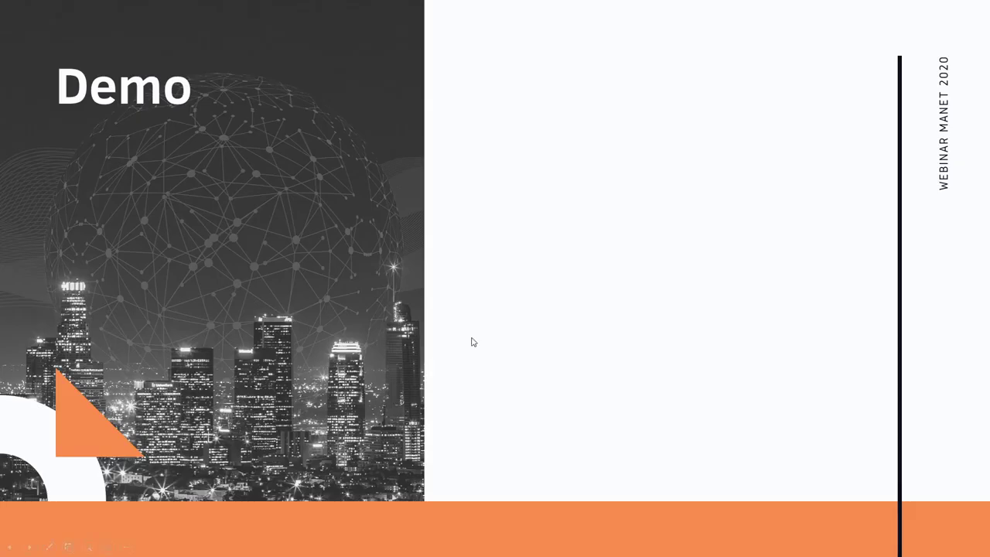
Exit the slideshow and switch to HTZ warfare to view the MANET project's stations on the map
{"action": "key", "text": "Escape"}
{"action": "left_click", "coordinate": [543, 547]}
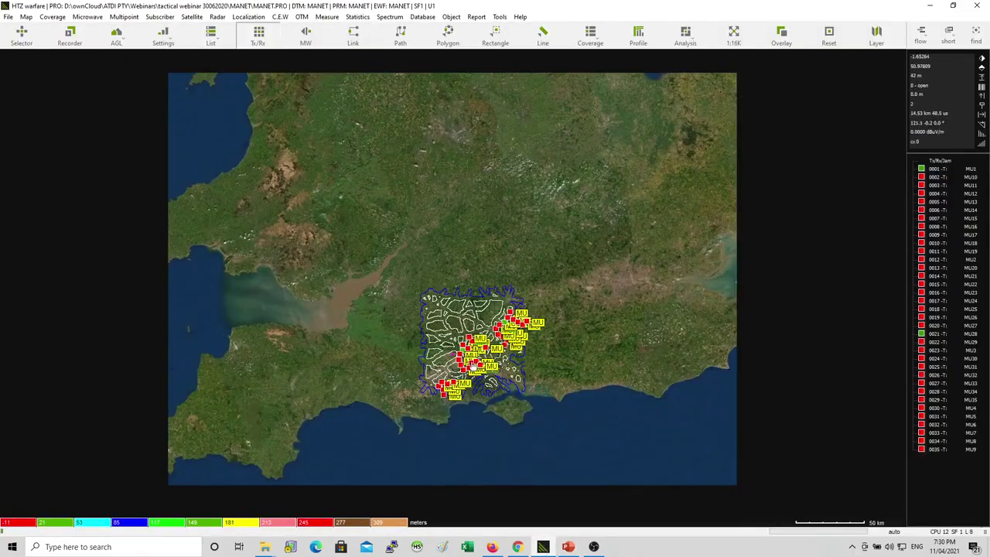
{"action": "scroll", "coordinate": [471, 354], "scroll_direction": "up", "scroll_amount": 1}
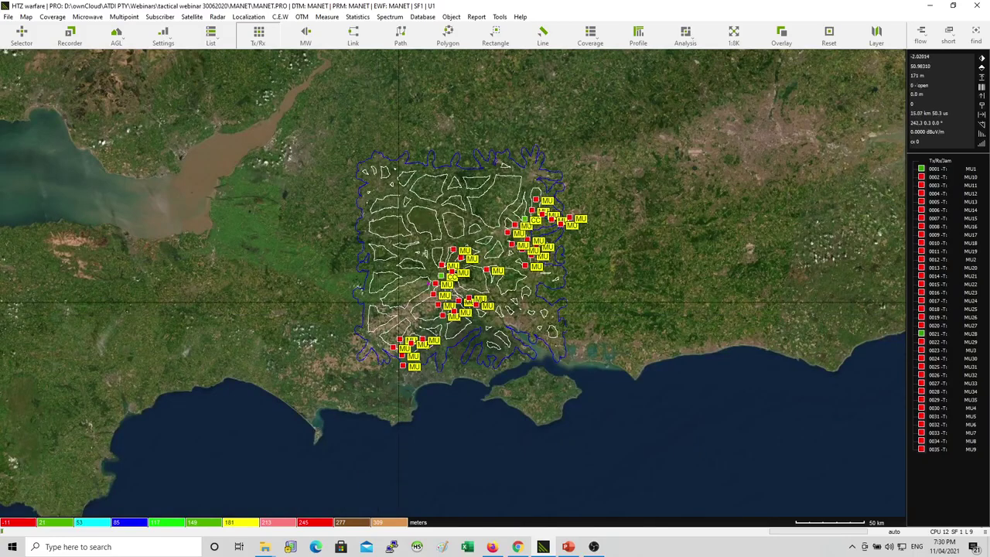
{"action": "scroll", "coordinate": [583, 230], "scroll_direction": "down", "scroll_amount": 1}
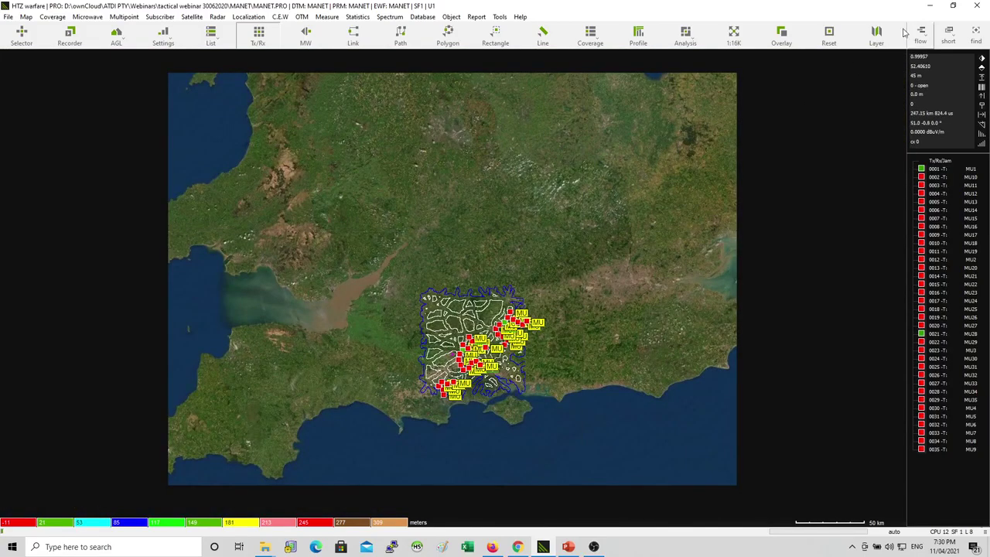
Change the base map layer to DEM and examine the terrain around the MU and CC stations
{"action": "left_click", "coordinate": [876, 35]}
{"action": "left_click_drag", "start_coordinate": [662, 18], "coordinate": [645, 89]}
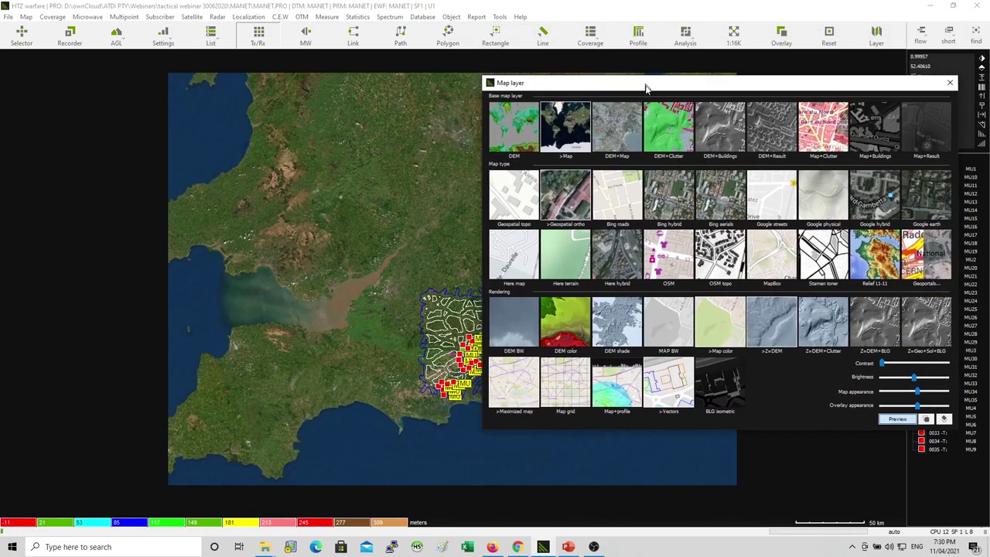
{"action": "left_click", "coordinate": [519, 145]}
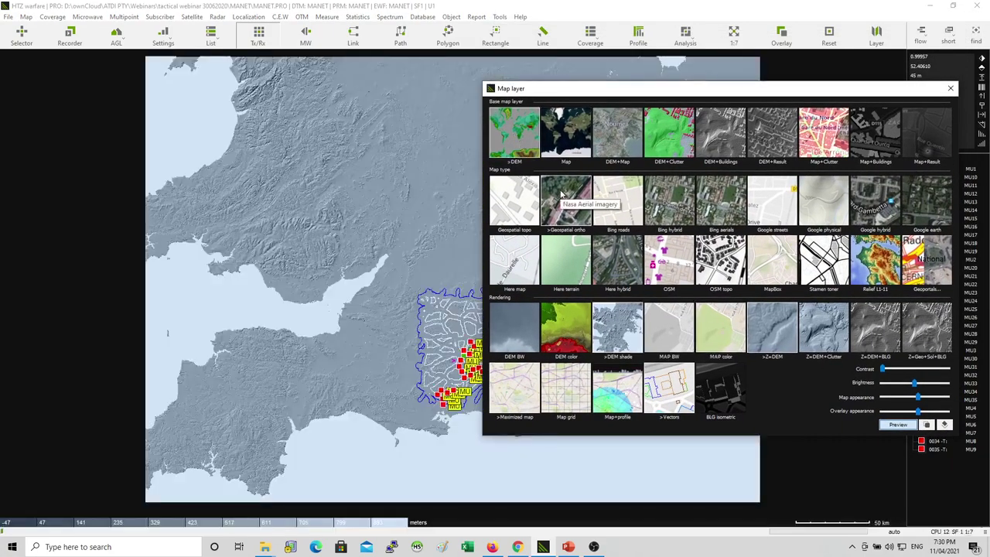
{"action": "key", "text": "Escape"}
{"action": "left_click_drag", "start_coordinate": [365, 278], "coordinate": [530, 383]}
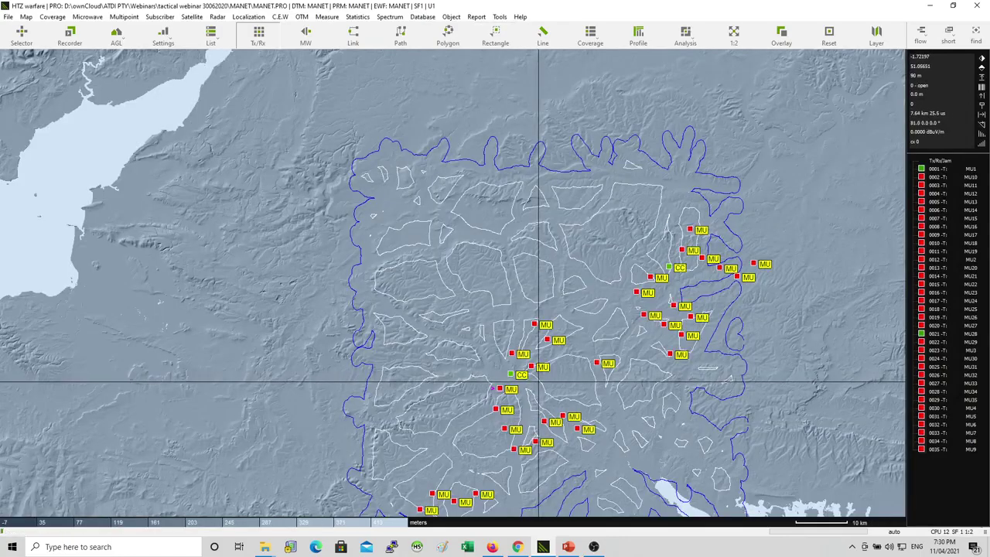
{"action": "left_click_drag", "start_coordinate": [601, 416], "coordinate": [502, 317]}
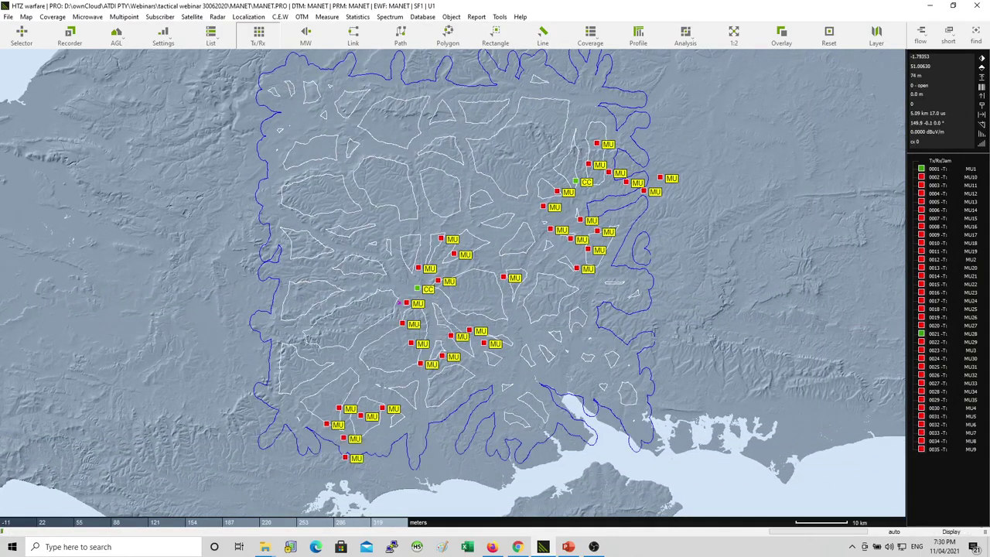
{"action": "scroll", "coordinate": [402, 364], "scroll_direction": "up", "scroll_amount": 2}
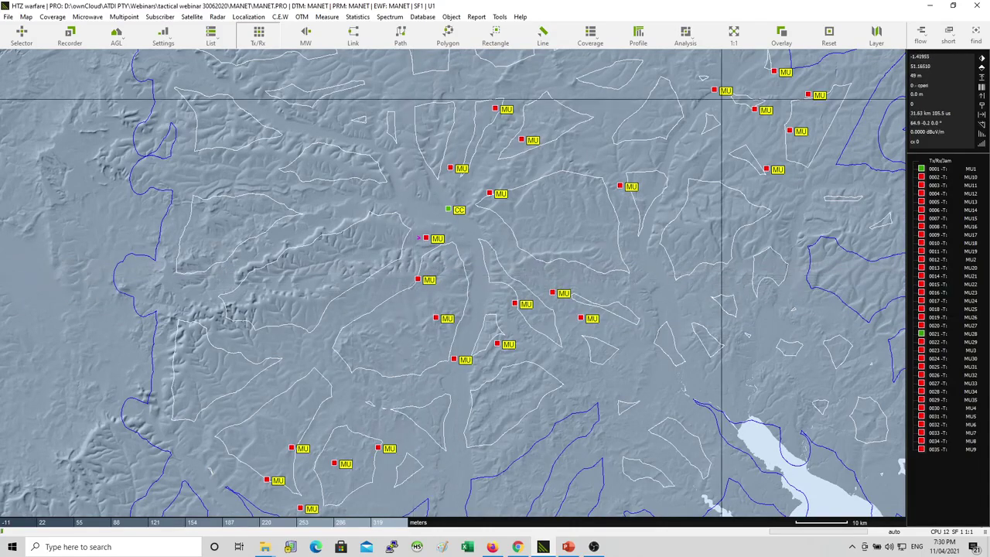
Change the base map layer to DEM+Clutter and examine the clutter around the stations
{"action": "left_click", "coordinate": [876, 35]}
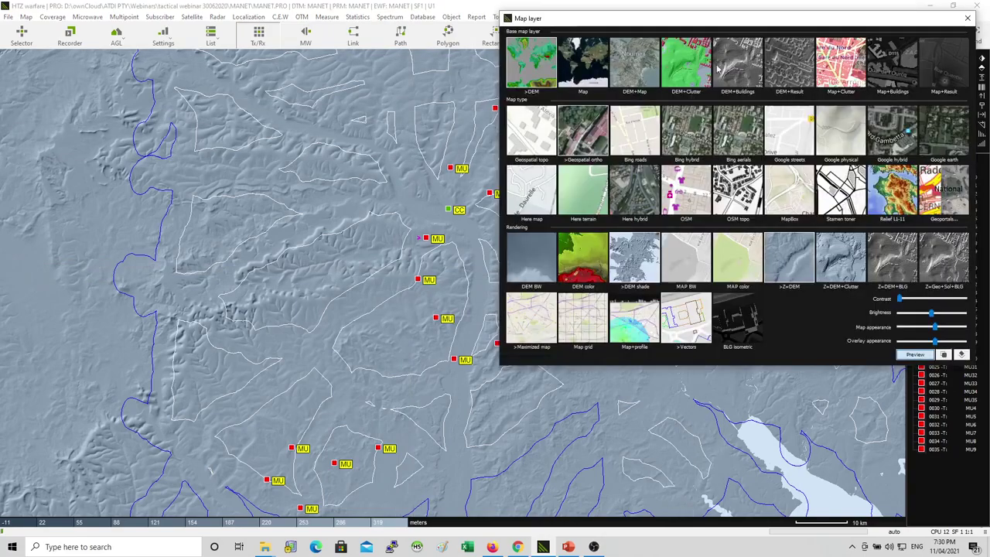
{"action": "left_click", "coordinate": [694, 68]}
{"action": "key", "text": "Escape"}
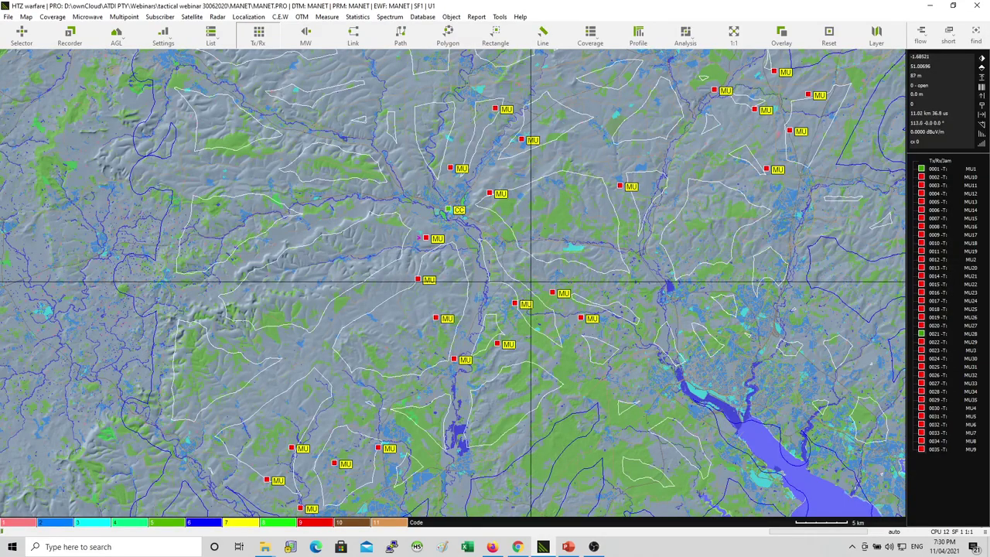
{"action": "left_click_drag", "start_coordinate": [591, 304], "coordinate": [524, 271]}
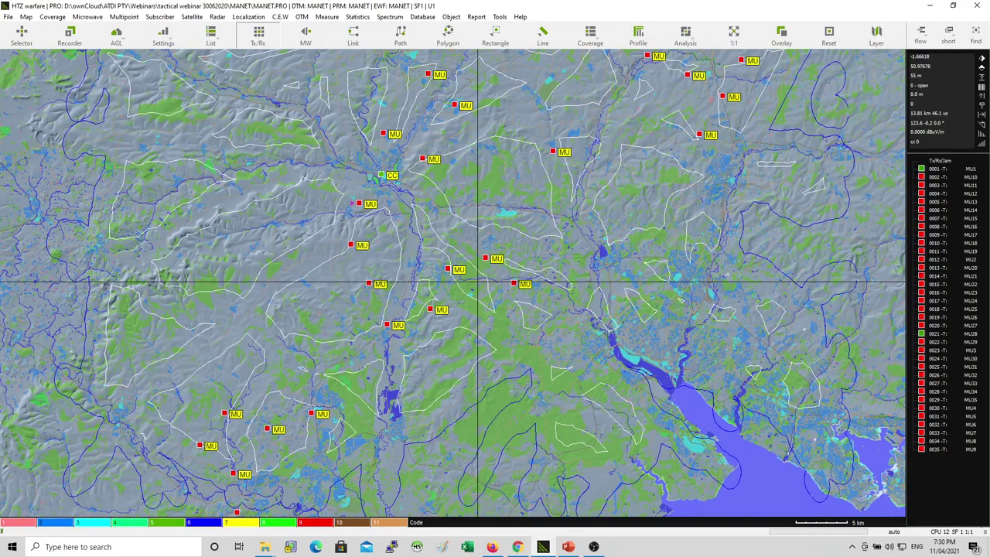
{"action": "left_click_drag", "start_coordinate": [404, 199], "coordinate": [408, 215]}
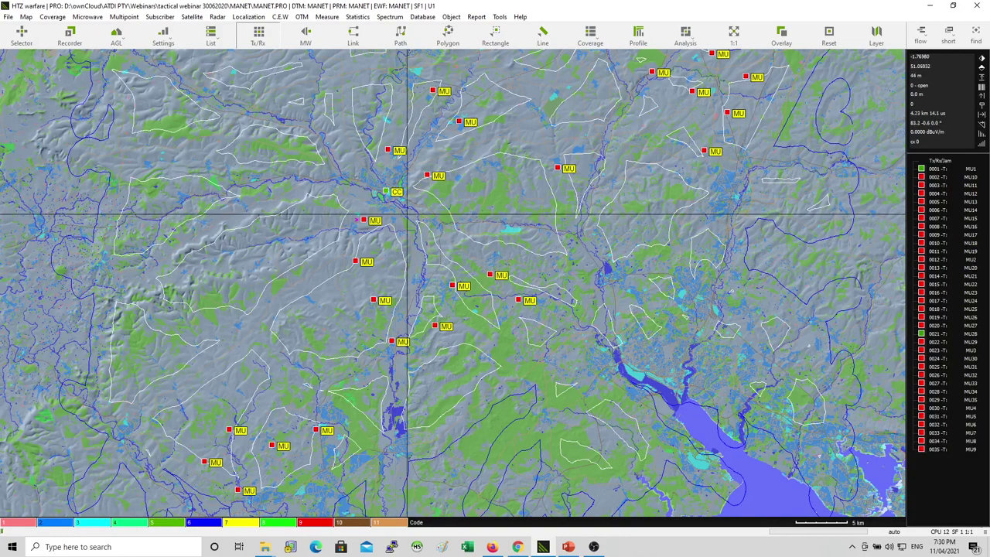
Set the base map layer to Map and show the station area on the aerial imagery
{"action": "scroll", "coordinate": [397, 217], "scroll_direction": "up", "scroll_amount": 1}
{"action": "left_click", "coordinate": [873, 39]}
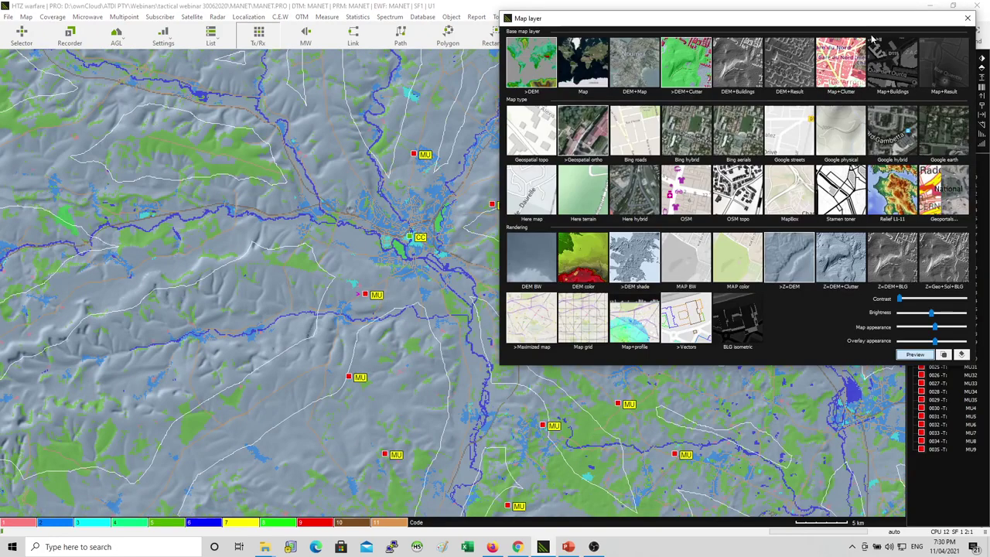
{"action": "left_click", "coordinate": [588, 64]}
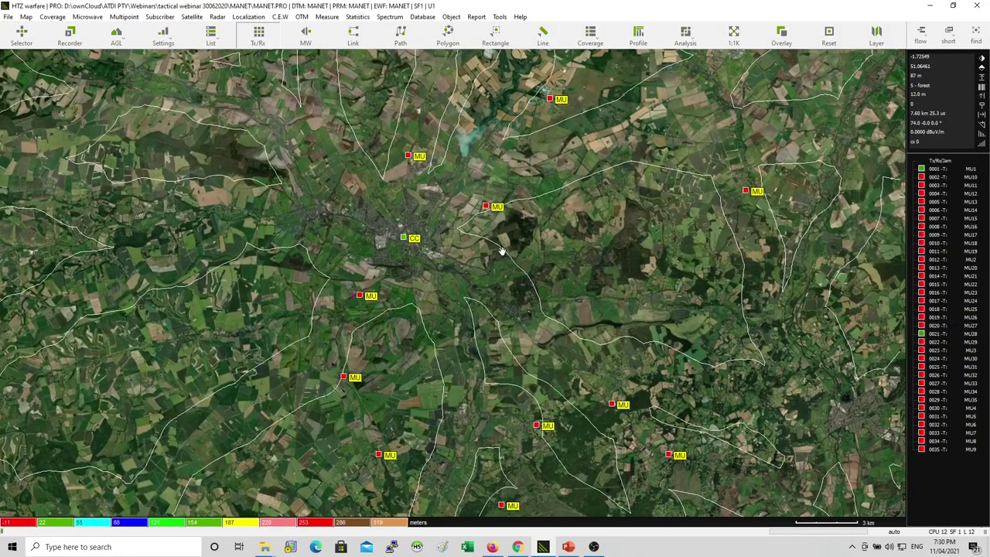
{"action": "left_click_drag", "start_coordinate": [501, 251], "coordinate": [504, 218]}
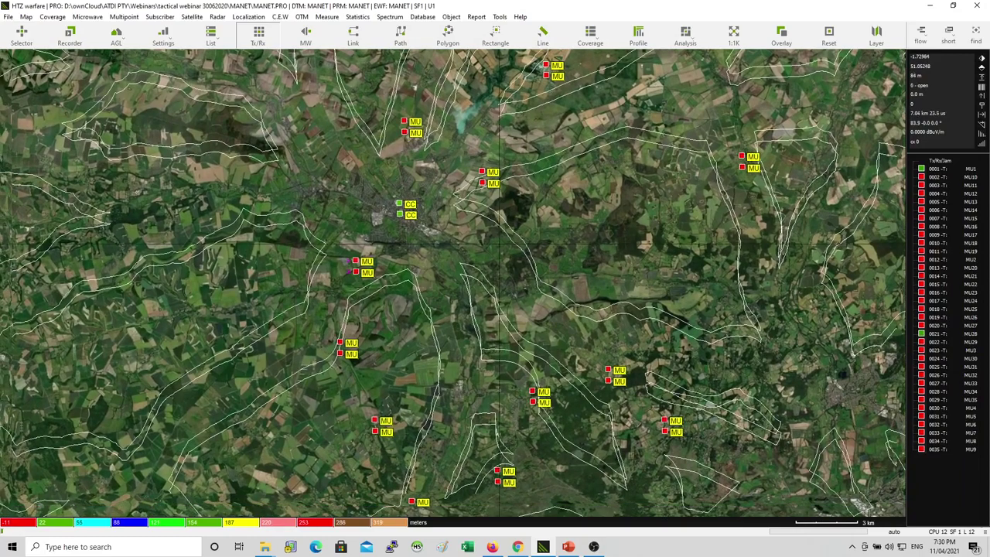
{"action": "scroll", "coordinate": [486, 252], "scroll_direction": "down", "scroll_amount": 2}
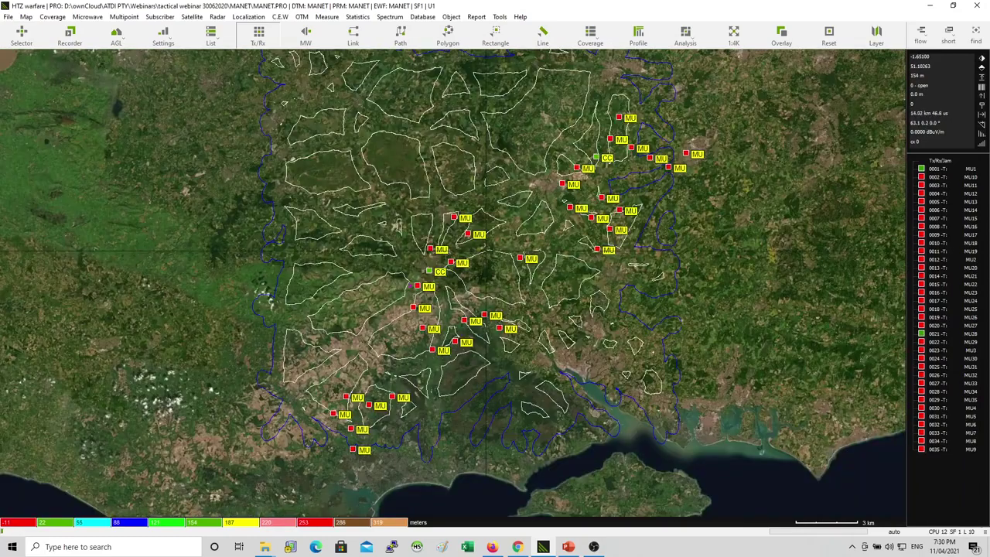
{"action": "scroll", "coordinate": [479, 259], "scroll_direction": "up", "scroll_amount": 1}
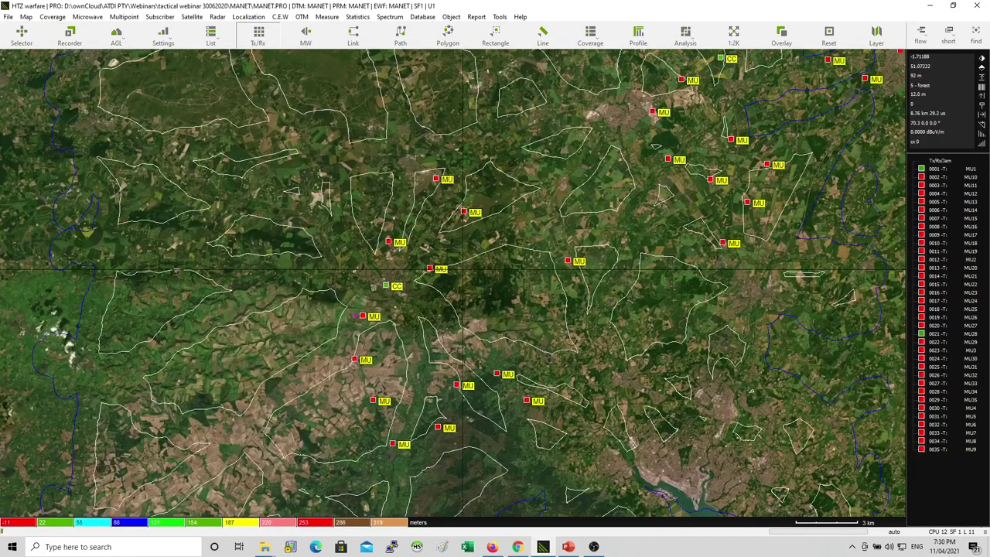
Select the ITM NTIA propagation method in the propagation model settings and accept its Longley Rice parameters with 70% reliability
{"action": "left_click", "coordinate": [500, 16]}
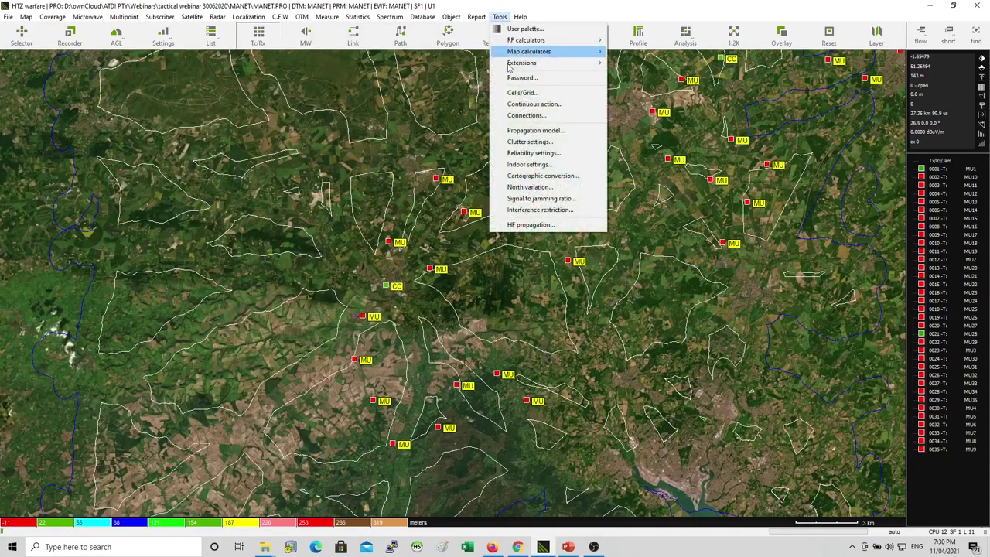
{"action": "left_click", "coordinate": [532, 131]}
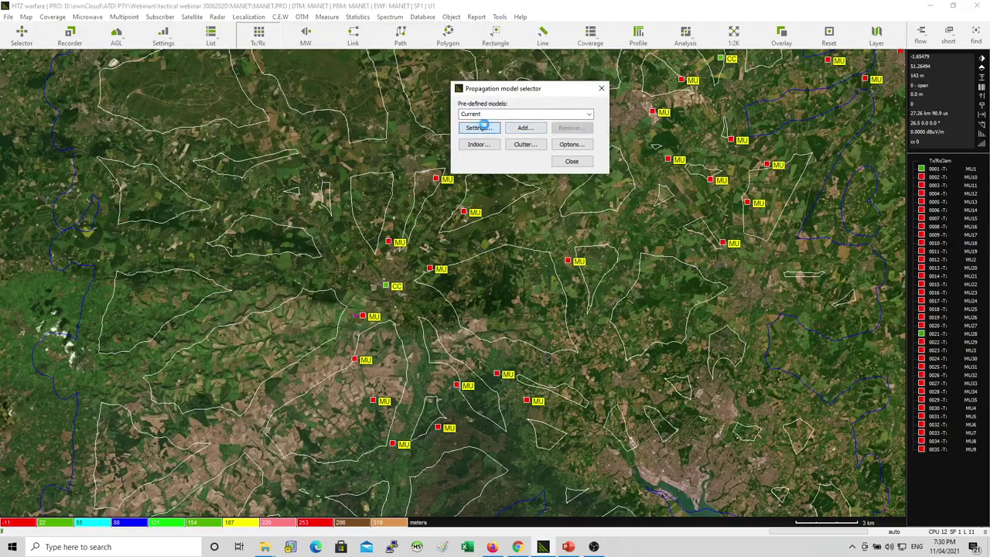
{"action": "left_click", "coordinate": [476, 129]}
{"action": "left_click_drag", "start_coordinate": [442, 12], "coordinate": [499, 71]}
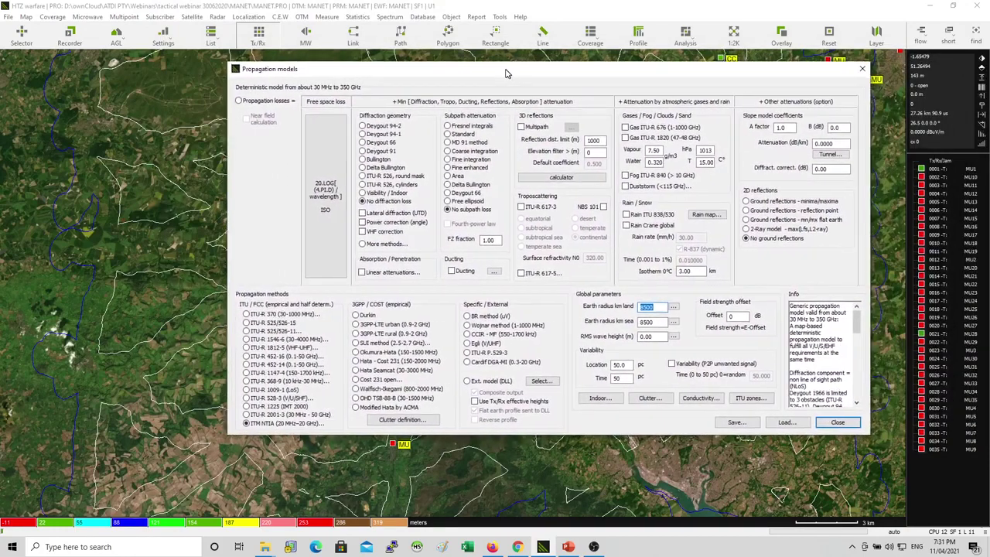
{"action": "left_click", "coordinate": [283, 422]}
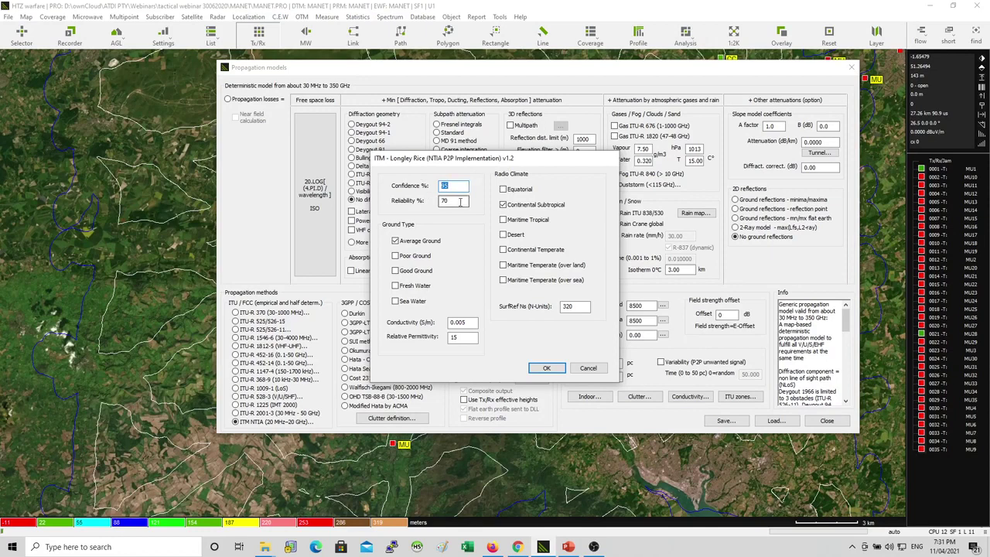
{"action": "key", "text": "Tab"}
{"action": "left_click", "coordinate": [547, 368]}
{"action": "left_click_drag", "start_coordinate": [552, 70], "coordinate": [478, 71]}
{"action": "left_click", "coordinate": [753, 420]}
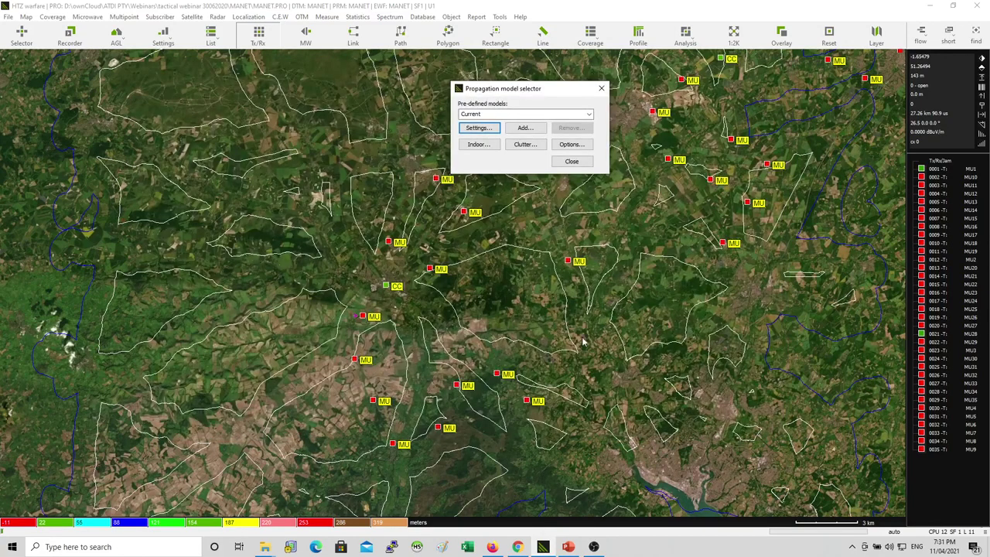
{"action": "left_click", "coordinate": [571, 161]}
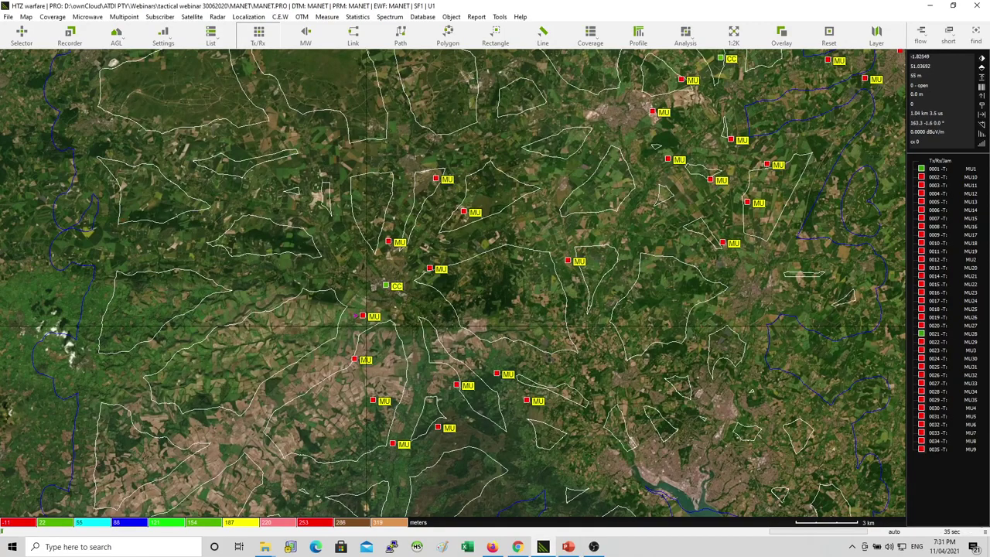
Generate the path profile from site MU13 to the MU site just north of the western CC station and examine it
{"action": "scroll", "coordinate": [375, 320], "scroll_direction": "up", "scroll_amount": 1}
{"action": "left_click_drag", "start_coordinate": [483, 283], "coordinate": [400, 320]}
{"action": "left_click_drag", "start_coordinate": [433, 356], "coordinate": [388, 358]}
{"action": "left_click_drag", "start_coordinate": [404, 220], "coordinate": [381, 278]}
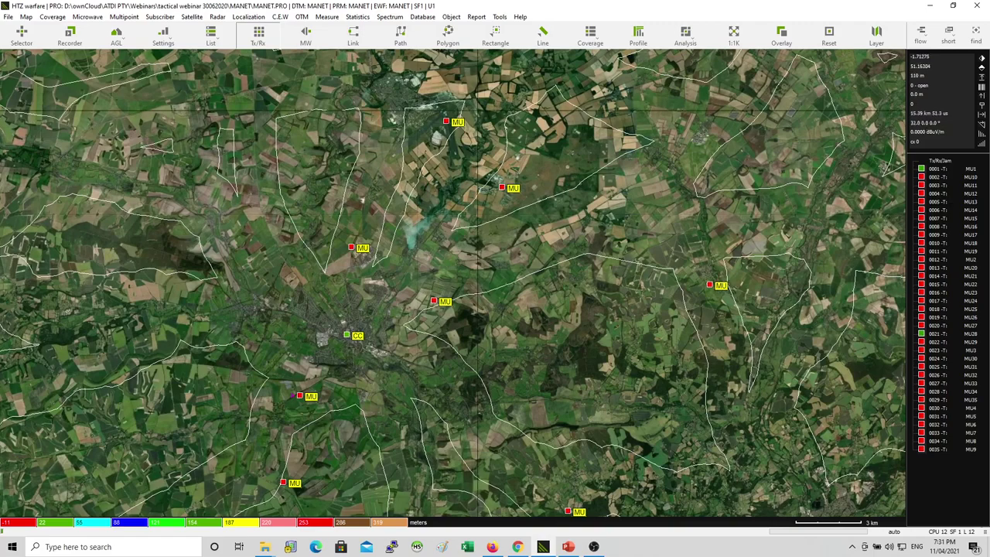
{"action": "left_click", "coordinate": [638, 35]}
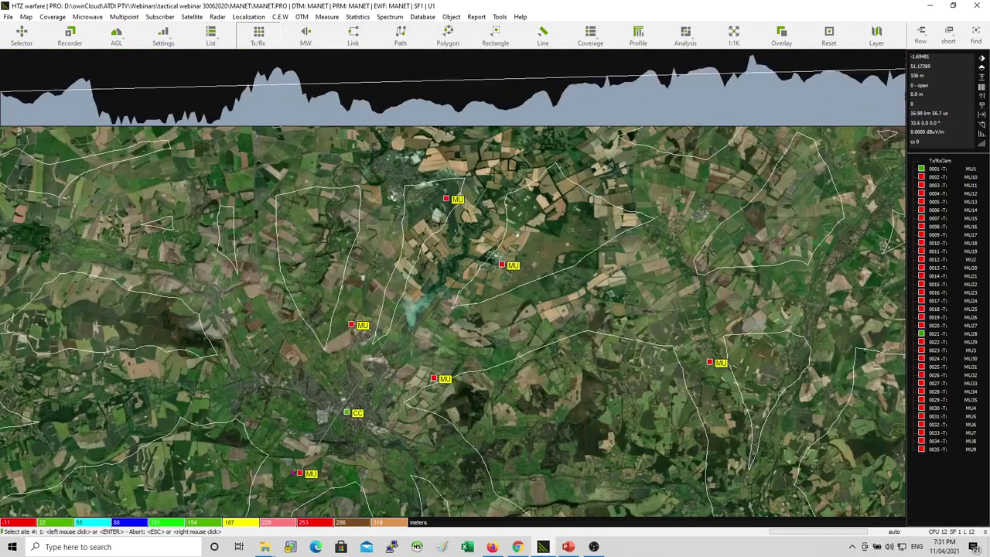
{"action": "left_click", "coordinate": [447, 201]}
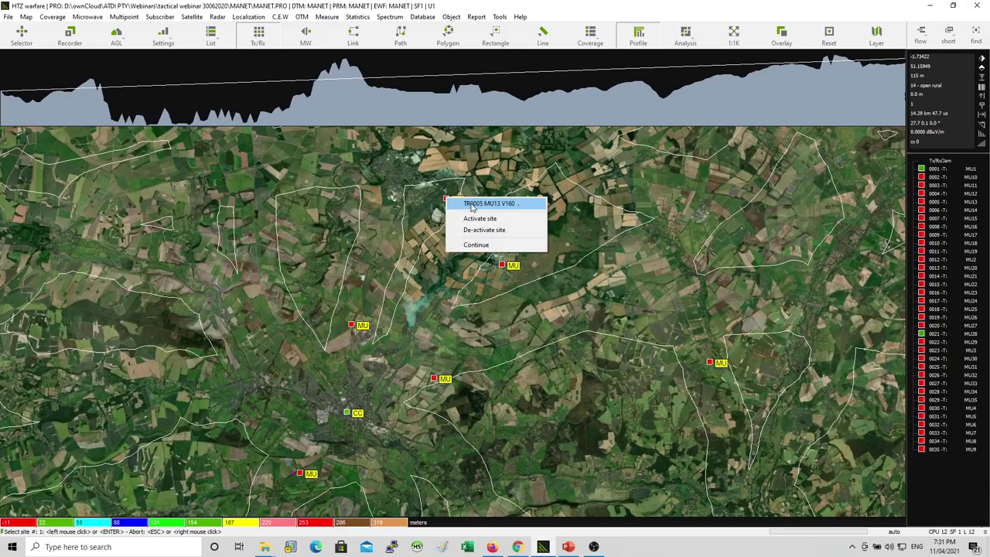
{"action": "left_click", "coordinate": [472, 204]}
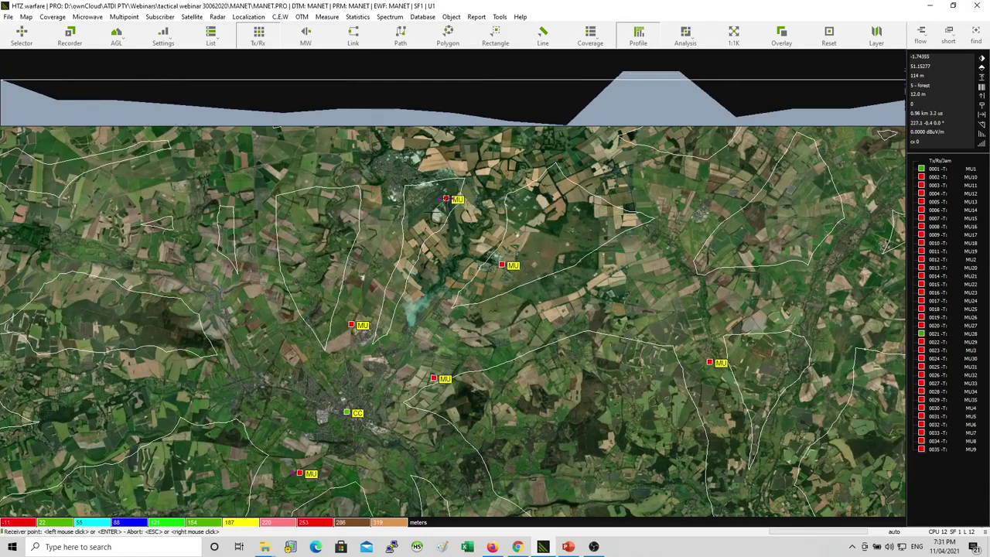
{"action": "left_click", "coordinate": [352, 331]}
{"action": "left_click", "coordinate": [369, 333]}
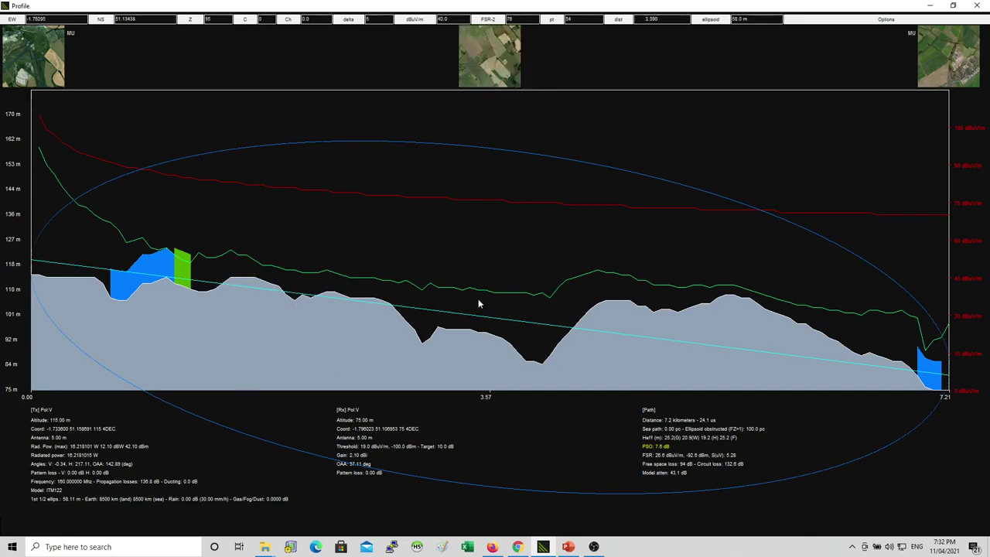
{"action": "key", "text": "Escape"}
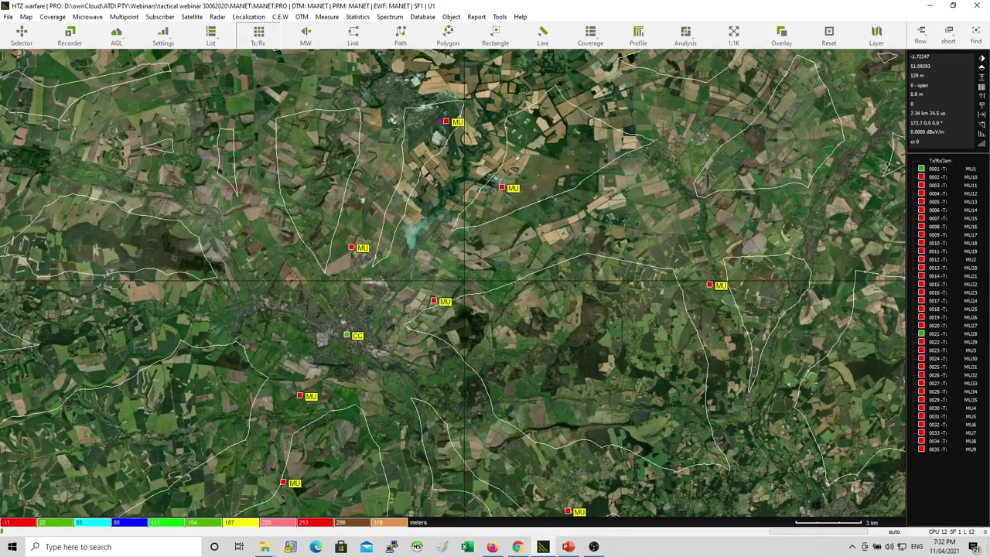
Open the Tx/Rx parameters of station MU10 and review its general power, antenna gain, frequency and antenna height settings
{"action": "right_click", "coordinate": [353, 249]}
{"action": "left_click", "coordinate": [393, 255]}
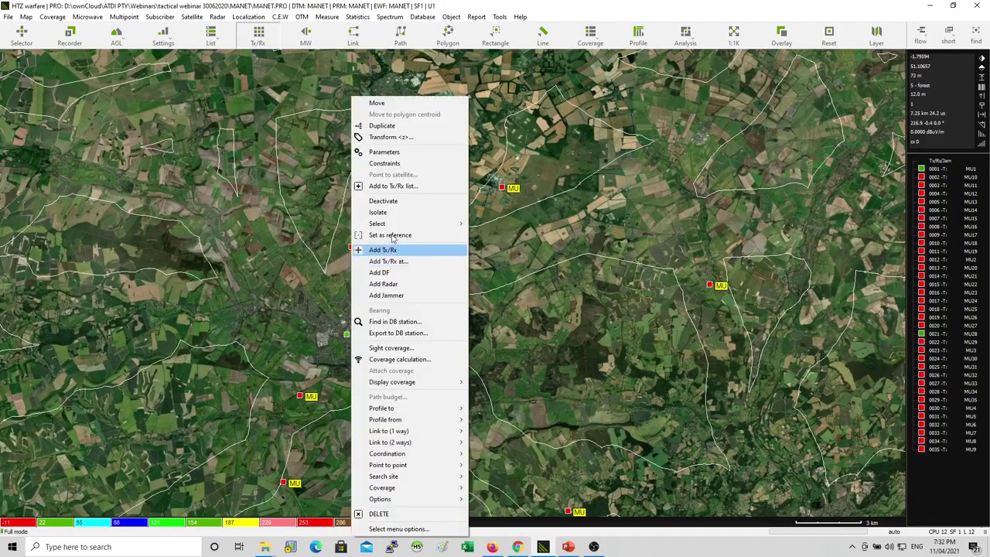
{"action": "left_click", "coordinate": [388, 161]}
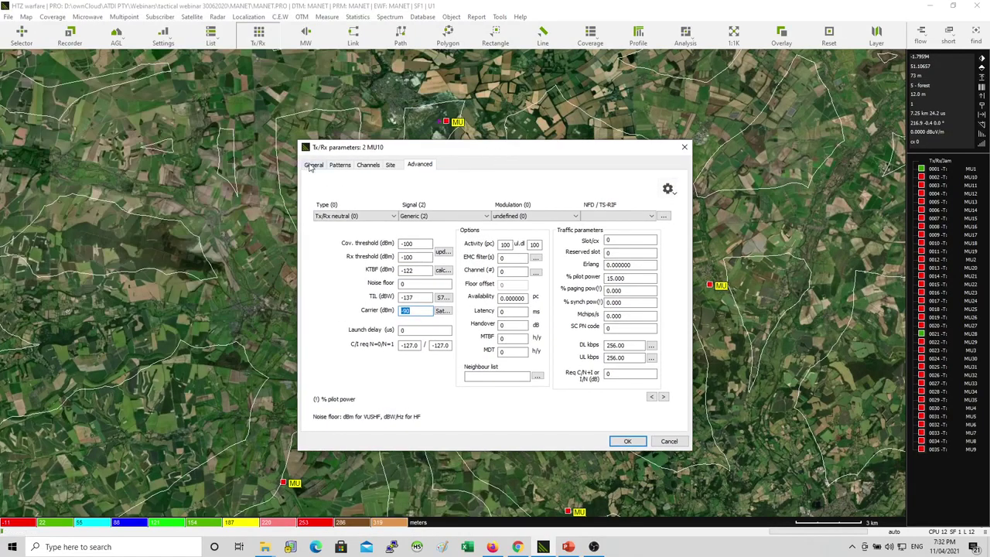
{"action": "left_click", "coordinate": [313, 164]}
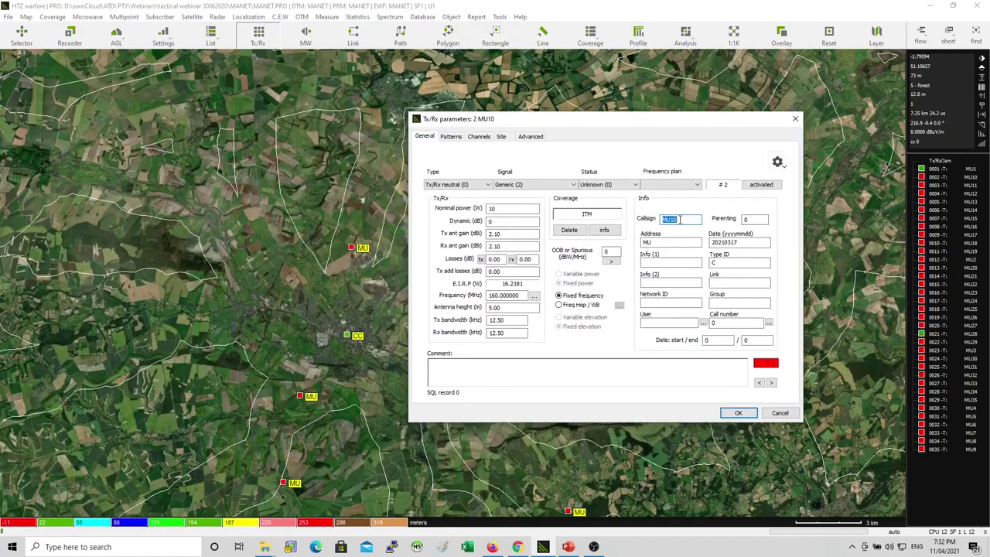
{"action": "double_click", "coordinate": [501, 208]}
{"action": "left_click_drag", "start_coordinate": [519, 234], "coordinate": [495, 234]}
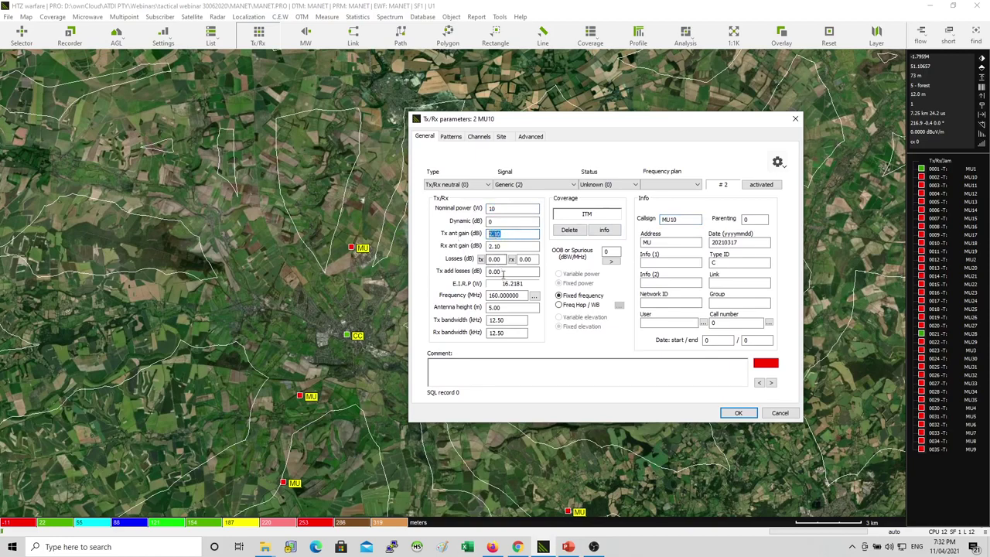
{"action": "left_click_drag", "start_coordinate": [527, 295], "coordinate": [488, 308]}
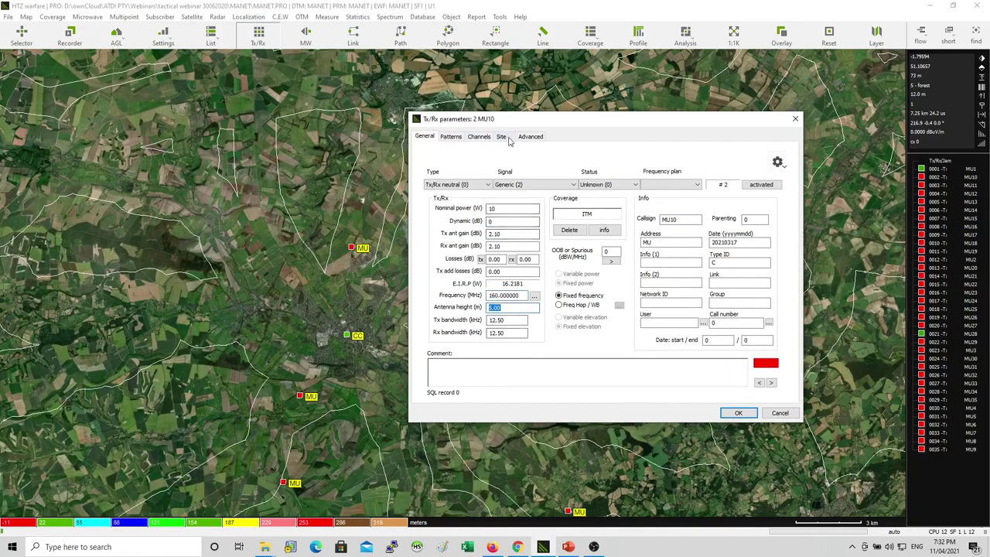
Review station MU10's advanced thresholds, channel ports and site settings, and close its parameters without changes
{"action": "left_click", "coordinate": [532, 136]}
{"action": "left_click_drag", "start_coordinate": [526, 215], "coordinate": [481, 217]}
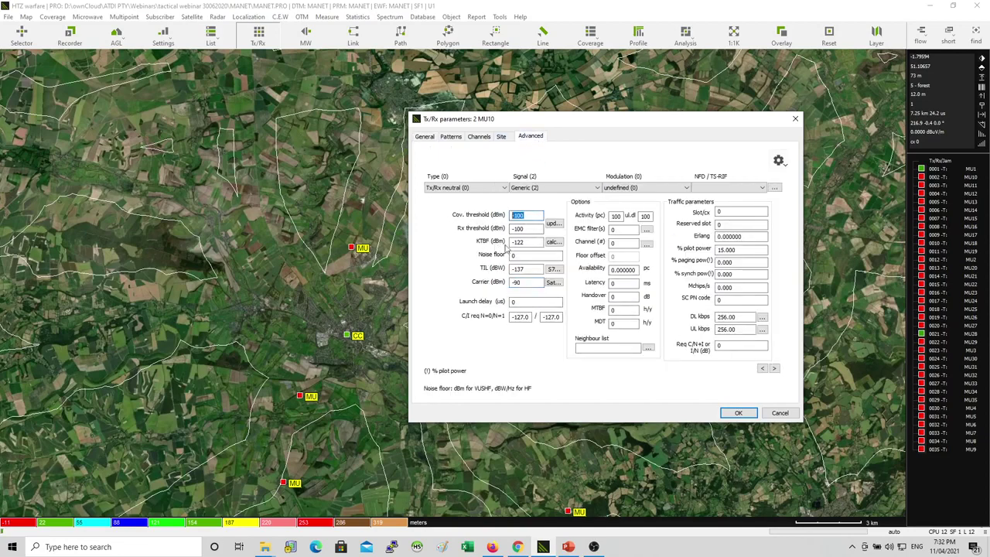
{"action": "left_click", "coordinate": [480, 137]}
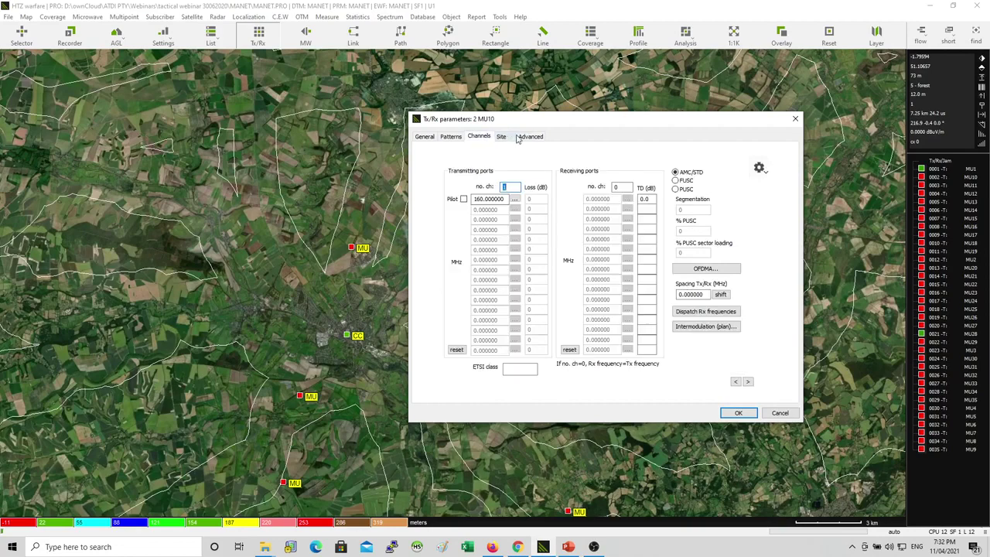
{"action": "left_click", "coordinate": [502, 136]}
{"action": "left_click", "coordinate": [424, 136]}
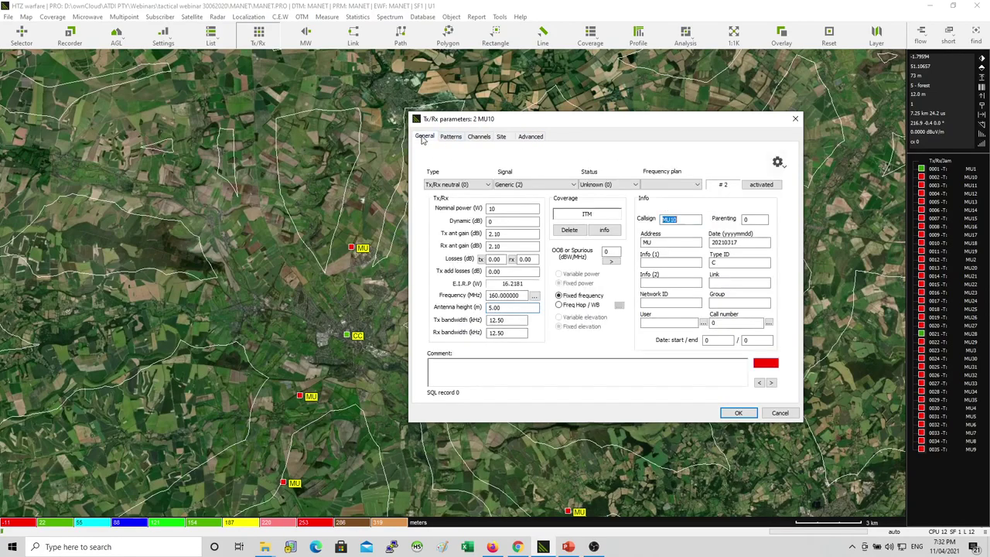
{"action": "left_click", "coordinate": [780, 413]}
Examine how the MU and CC stations are distributed across the operating area on the aerial imagery
{"action": "scroll", "coordinate": [355, 219], "scroll_direction": "down", "scroll_amount": 1}
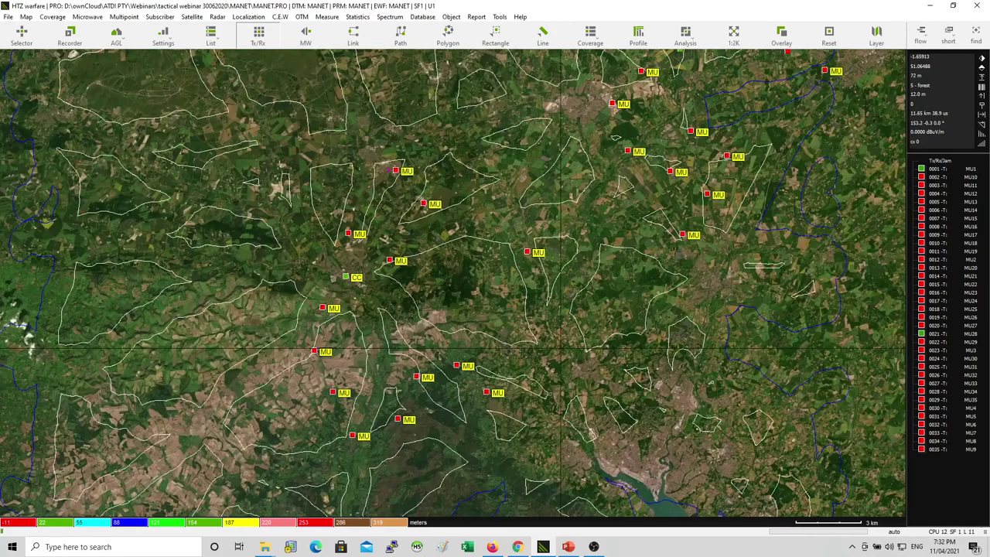
{"action": "scroll", "coordinate": [449, 299], "scroll_direction": "down", "scroll_amount": 1}
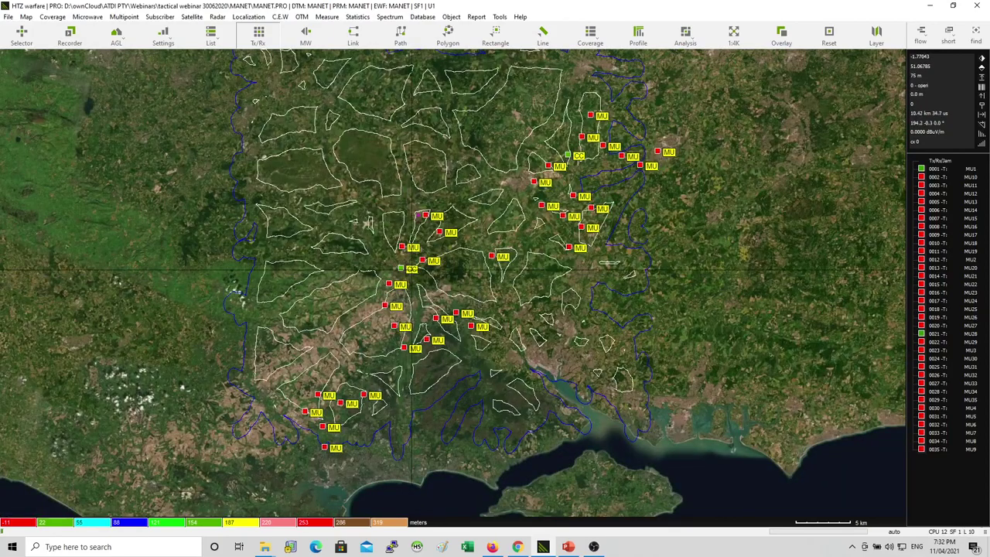
{"action": "right_click", "coordinate": [396, 266]}
{"action": "left_click", "coordinate": [389, 261]}
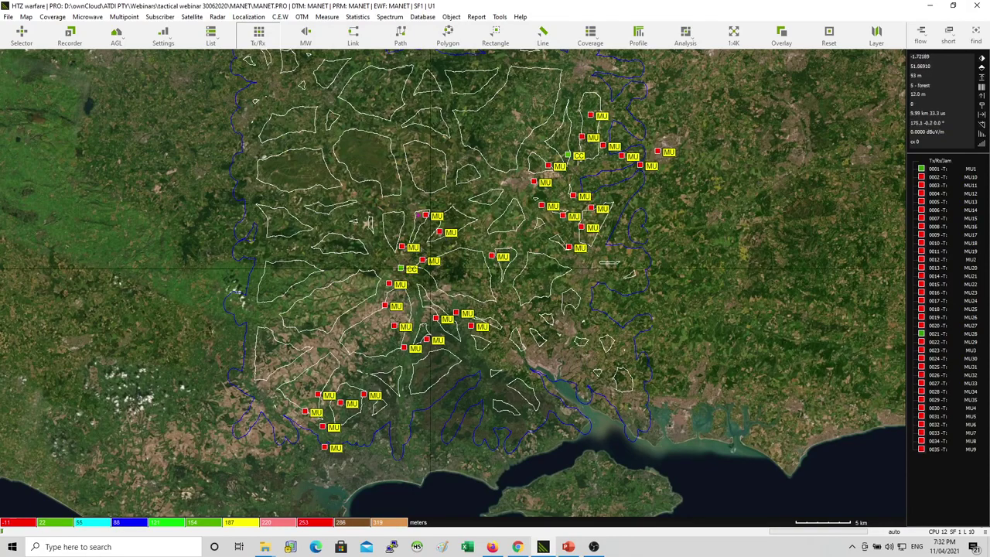
{"action": "scroll", "coordinate": [445, 236], "scroll_direction": "up", "scroll_amount": 3}
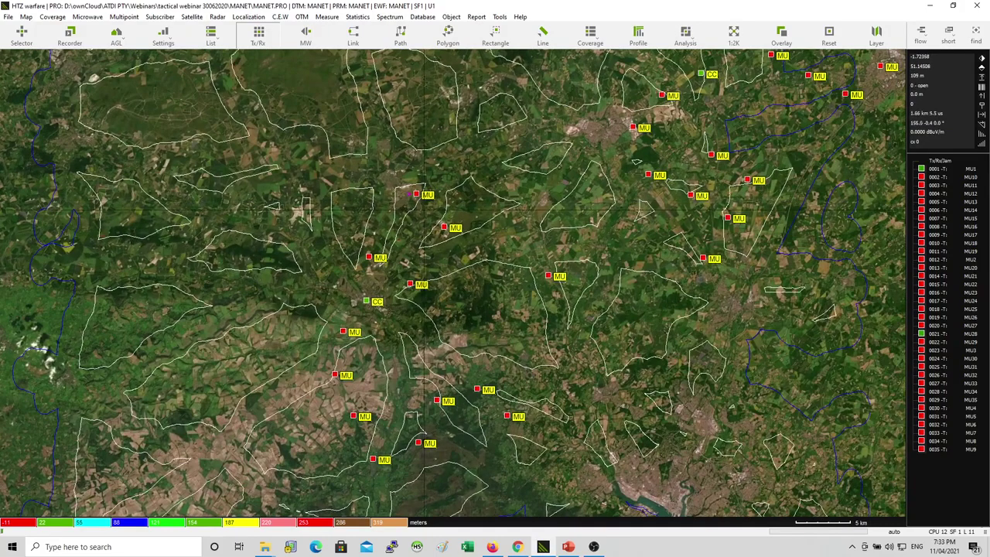
{"action": "left_click_drag", "start_coordinate": [492, 267], "coordinate": [456, 266]}
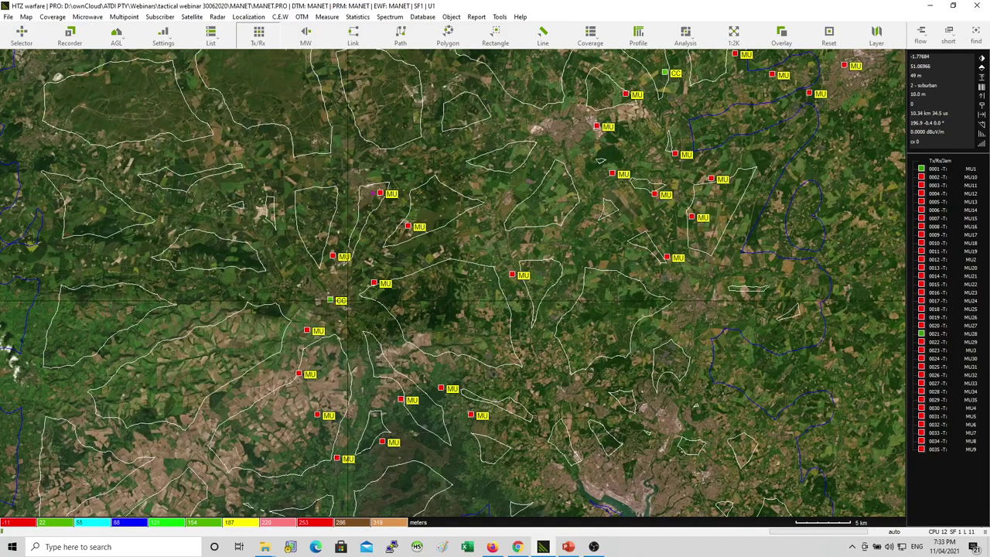
{"action": "scroll", "coordinate": [515, 294], "scroll_direction": "down", "scroll_amount": 1}
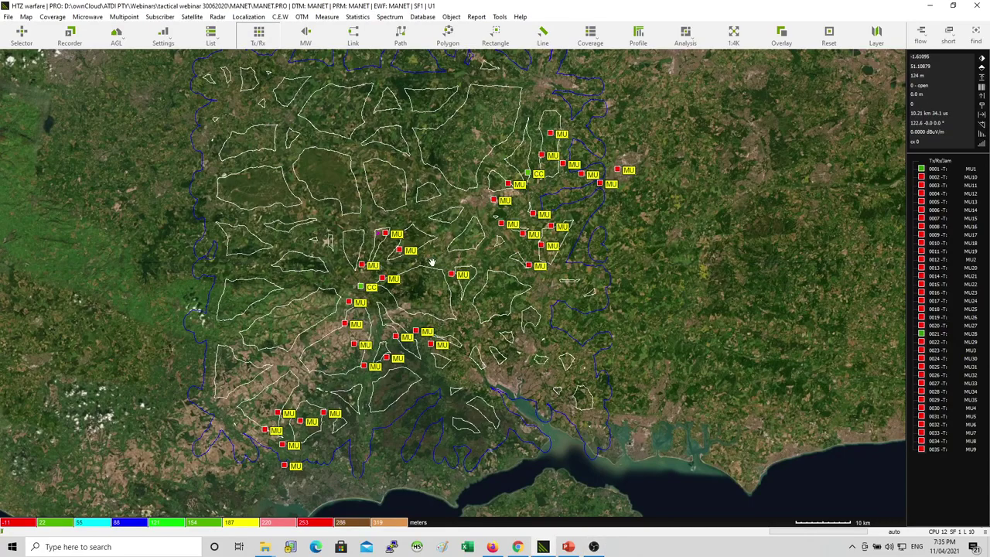
{"action": "left_click_drag", "start_coordinate": [433, 262], "coordinate": [442, 273]}
{"action": "scroll", "coordinate": [435, 277], "scroll_direction": "up", "scroll_amount": 1}
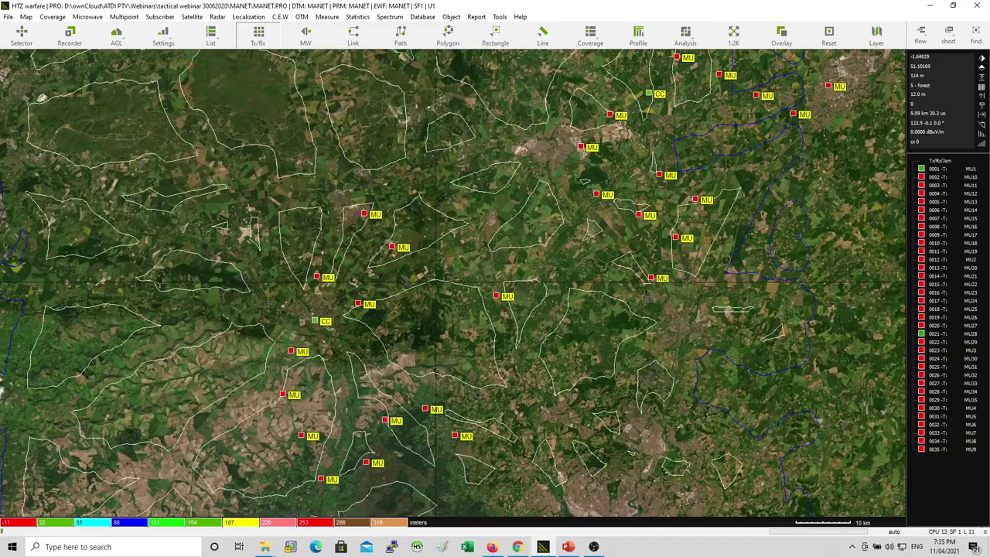
{"action": "scroll", "coordinate": [424, 274], "scroll_direction": "down", "scroll_amount": 1}
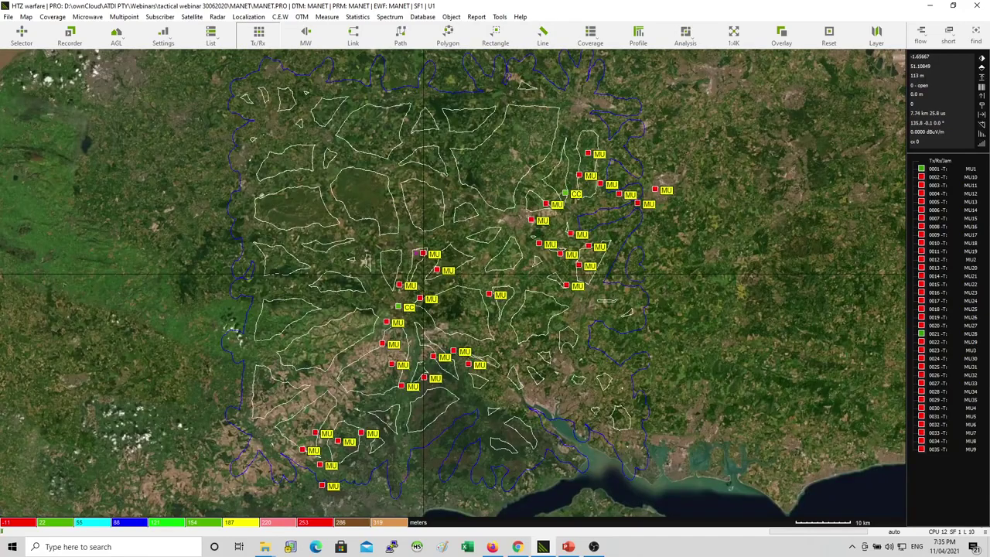
Highlight the polygon spanning the operating area to inspect its extent, and clear the highlight
{"action": "left_click", "coordinate": [453, 43]}
{"action": "left_click", "coordinate": [514, 90]}
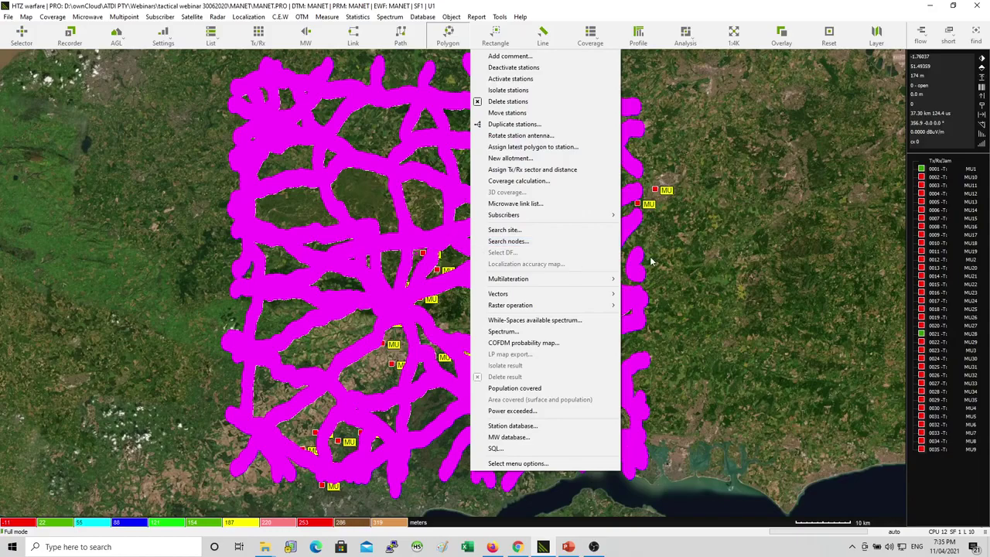
{"action": "left_click", "coordinate": [658, 189]}
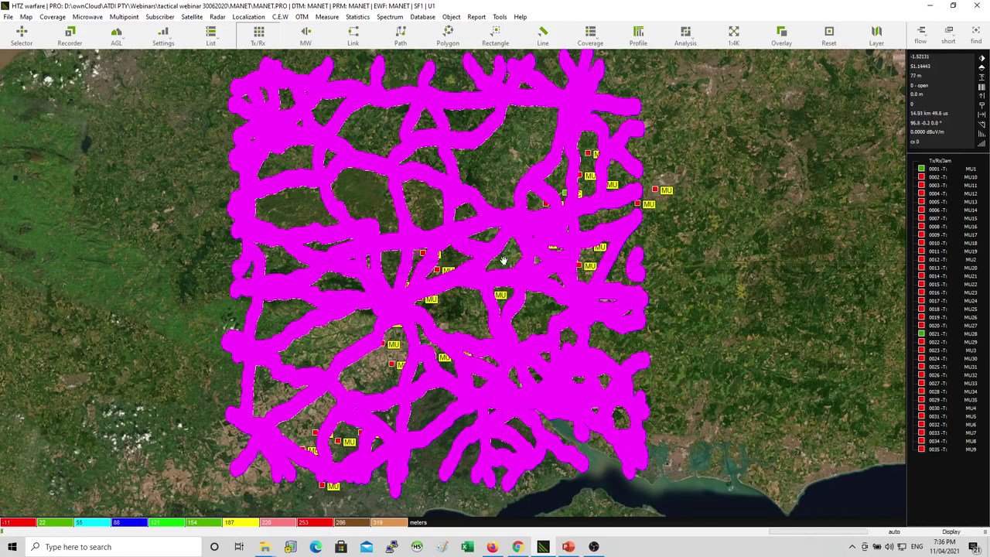
{"action": "key", "text": "Escape"}
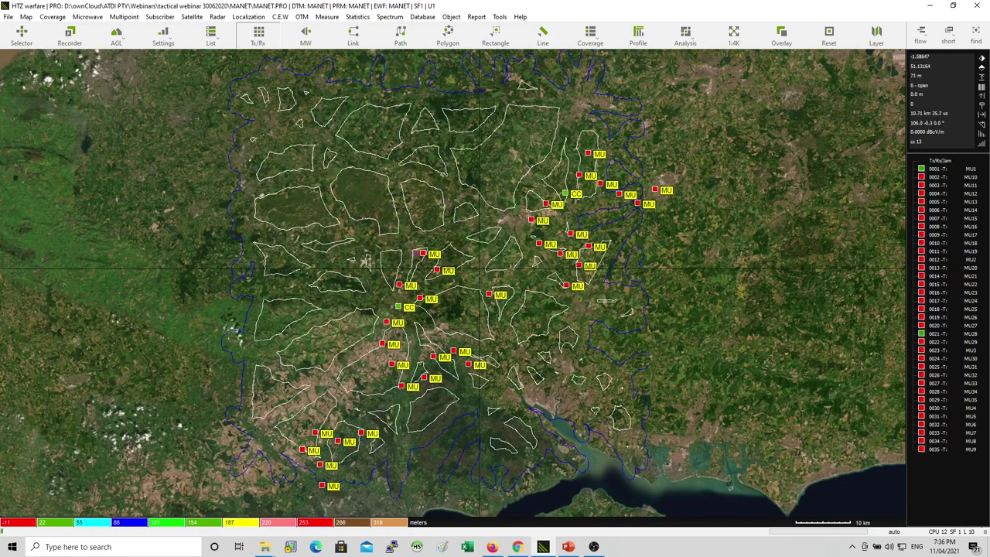
Connect all servers by field strength with the auto threshold, removing existing station links and creating new ones, and close the station connections report
{"action": "left_click_drag", "start_coordinate": [472, 276], "coordinate": [456, 273]}
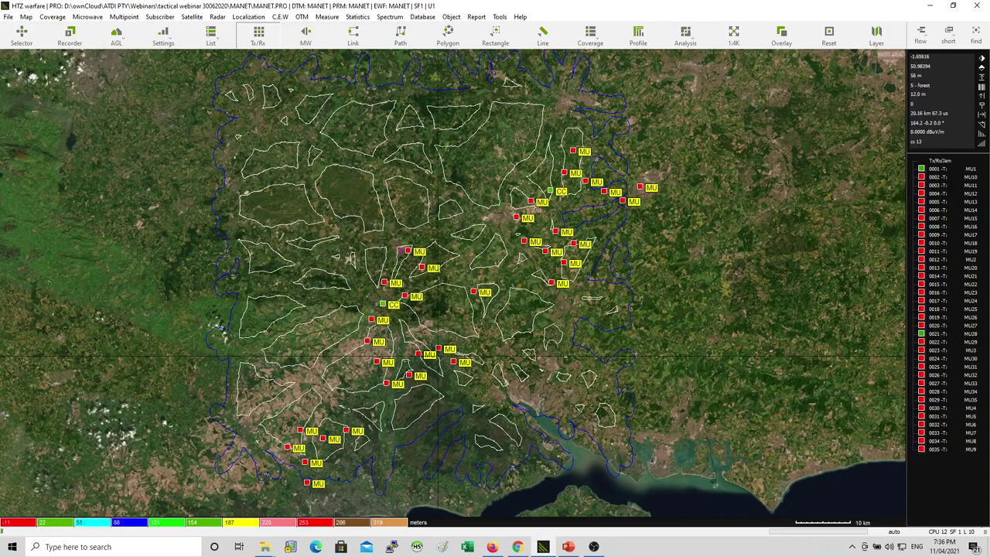
{"action": "left_click", "coordinate": [133, 19]}
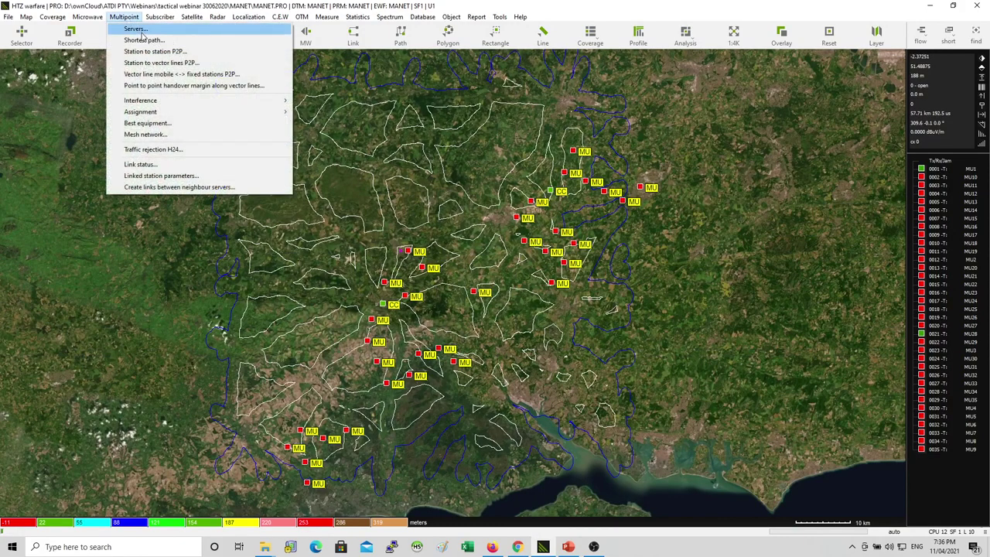
{"action": "left_click", "coordinate": [136, 29]}
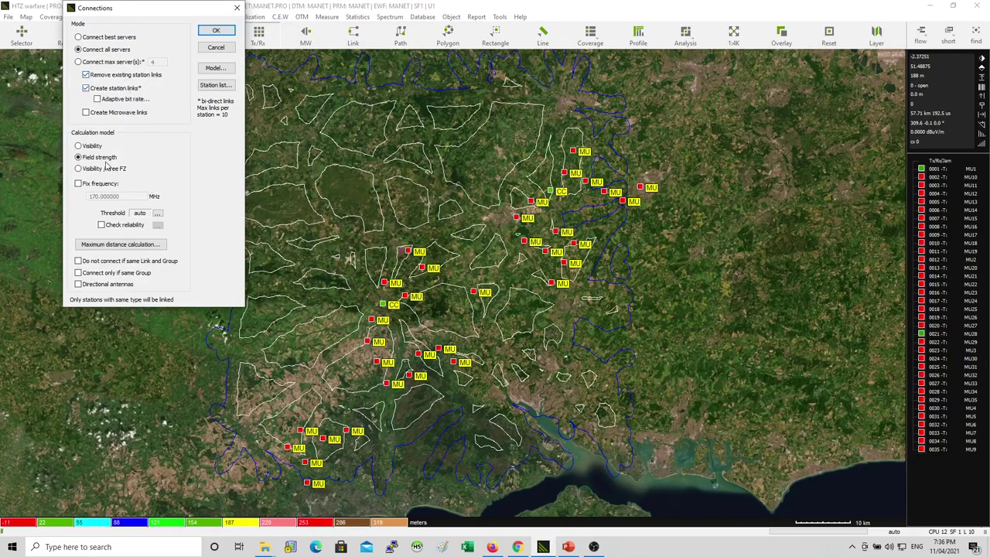
{"action": "left_click", "coordinate": [159, 244]}
{"action": "left_click", "coordinate": [649, 290]}
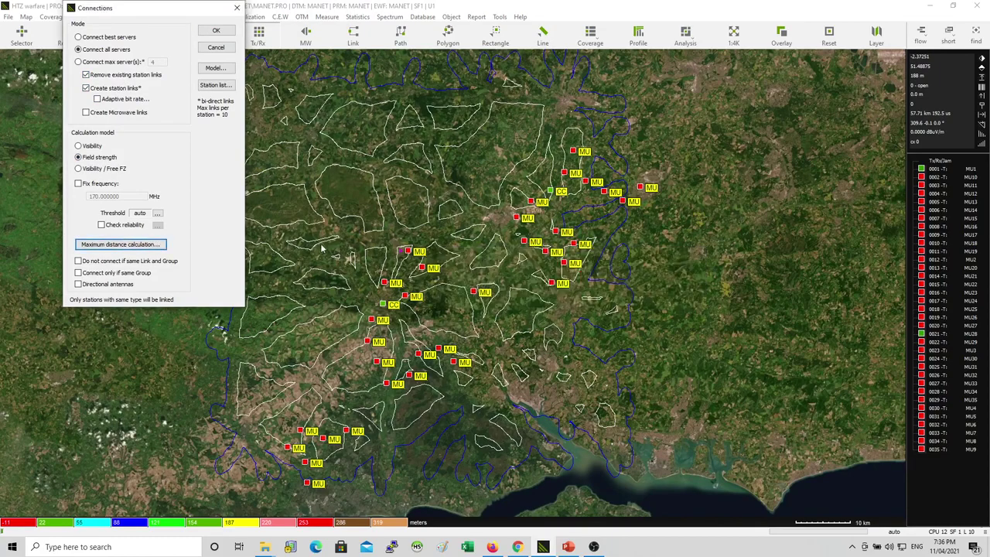
{"action": "left_click", "coordinate": [216, 32]}
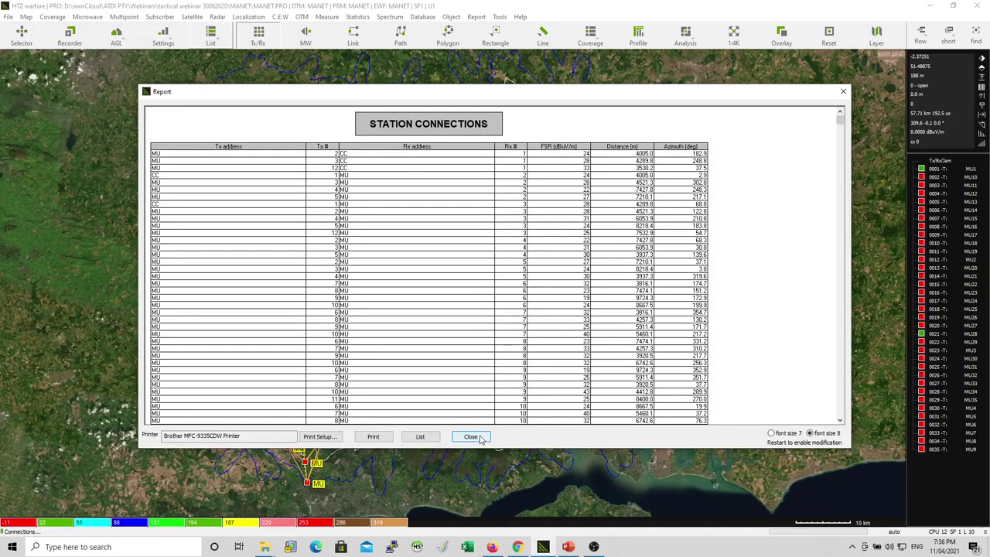
{"action": "left_click", "coordinate": [470, 437]}
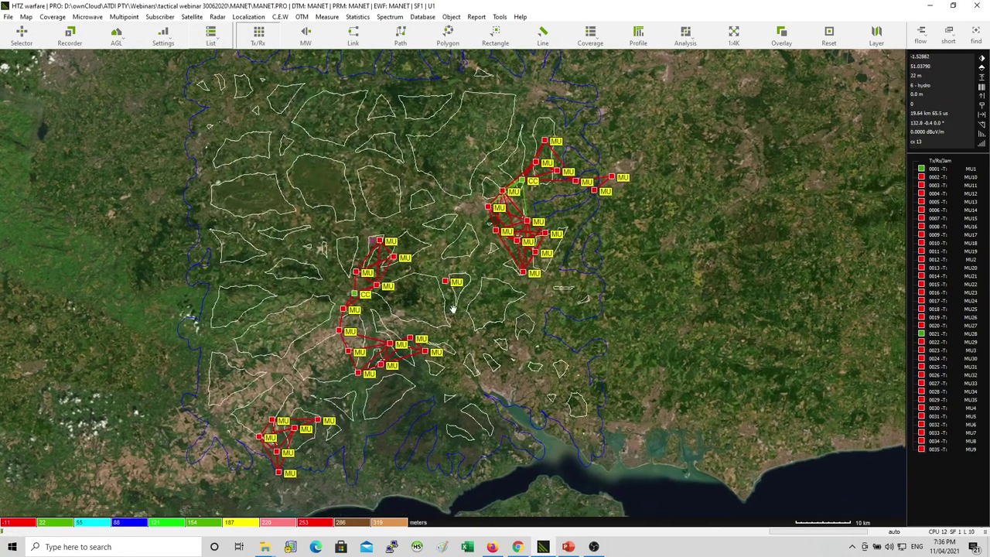
Inspect the links within the western, north-eastern and south-western station groups and look for isolated stations or groups
{"action": "left_click_drag", "start_coordinate": [453, 309], "coordinate": [454, 291]}
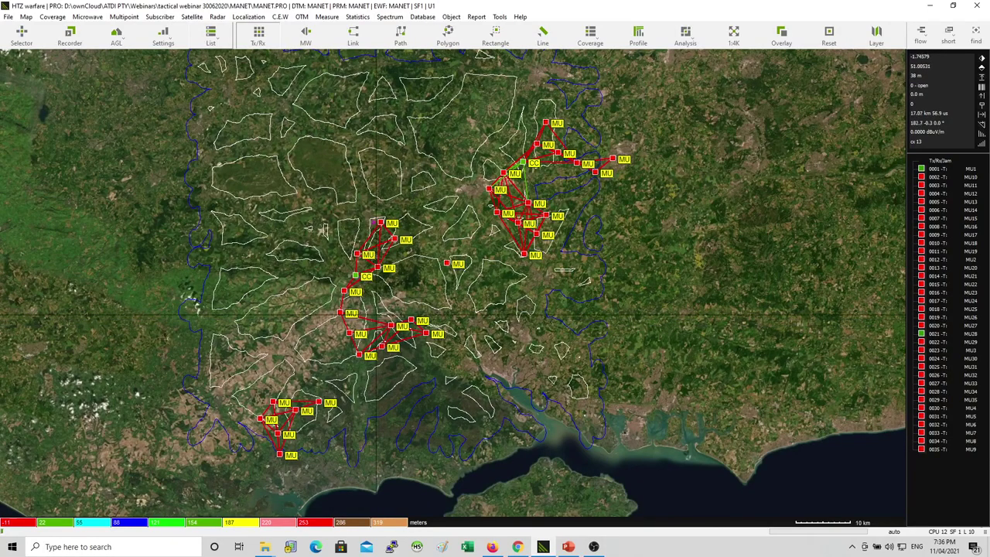
{"action": "scroll", "coordinate": [377, 314], "scroll_direction": "up", "scroll_amount": 1}
{"action": "scroll", "coordinate": [359, 368], "scroll_direction": "down", "scroll_amount": 2}
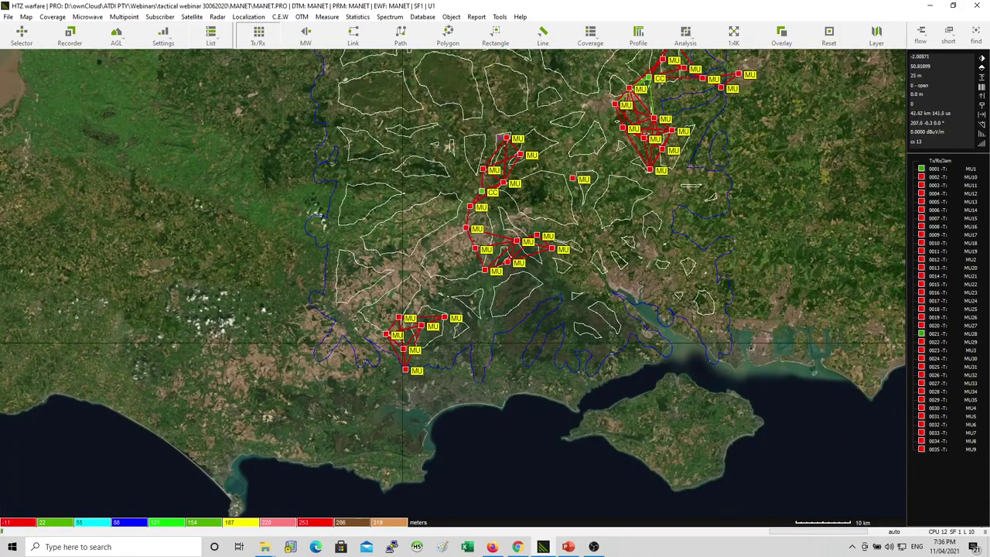
{"action": "scroll", "coordinate": [390, 297], "scroll_direction": "up", "scroll_amount": 1}
{"action": "scroll", "coordinate": [443, 288], "scroll_direction": "up", "scroll_amount": 1}
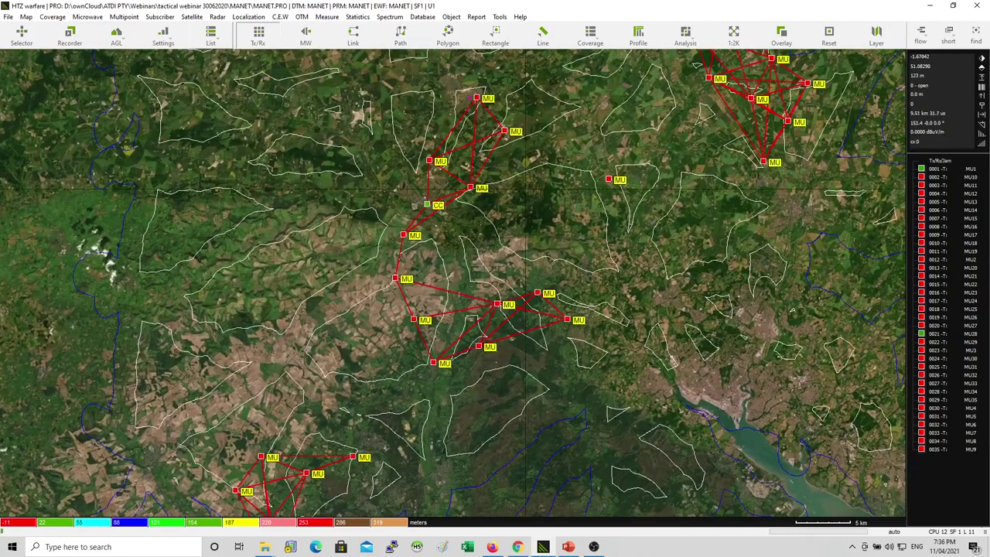
{"action": "left_click_drag", "start_coordinate": [477, 190], "coordinate": [443, 222]}
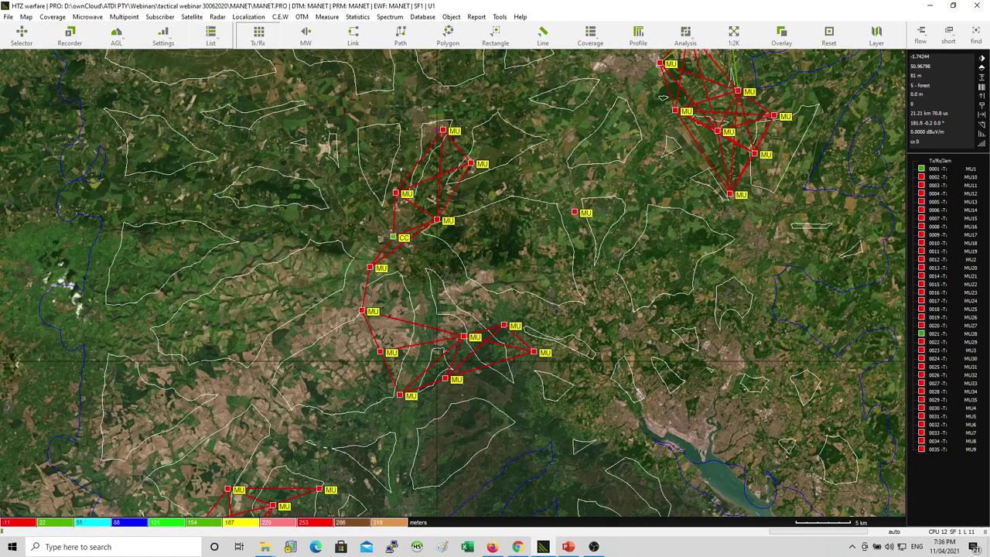
{"action": "left_click_drag", "start_coordinate": [534, 272], "coordinate": [410, 303]}
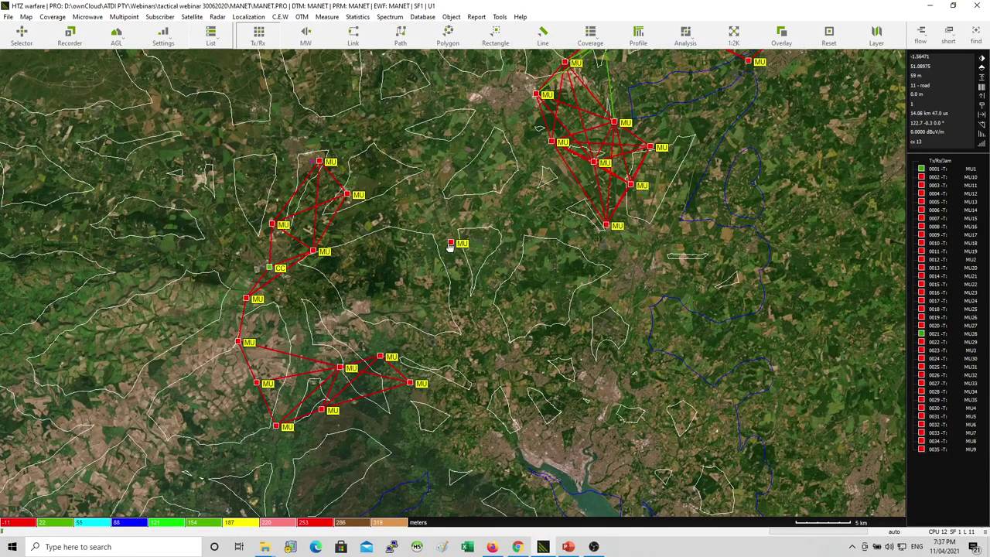
{"action": "left_click_drag", "start_coordinate": [515, 238], "coordinate": [403, 355]}
{"action": "left_click_drag", "start_coordinate": [597, 181], "coordinate": [551, 250]}
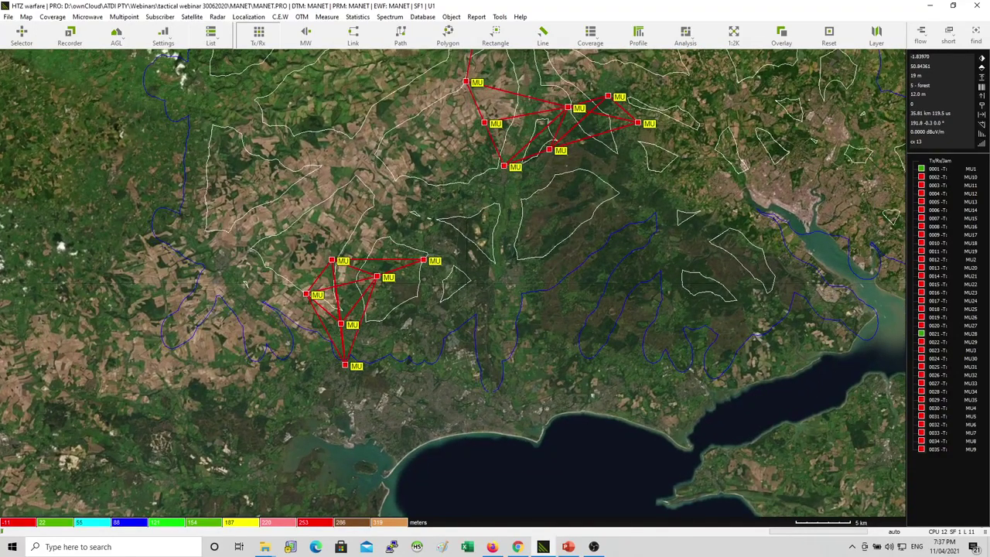
{"action": "scroll", "coordinate": [472, 285], "scroll_direction": "down", "scroll_amount": 2}
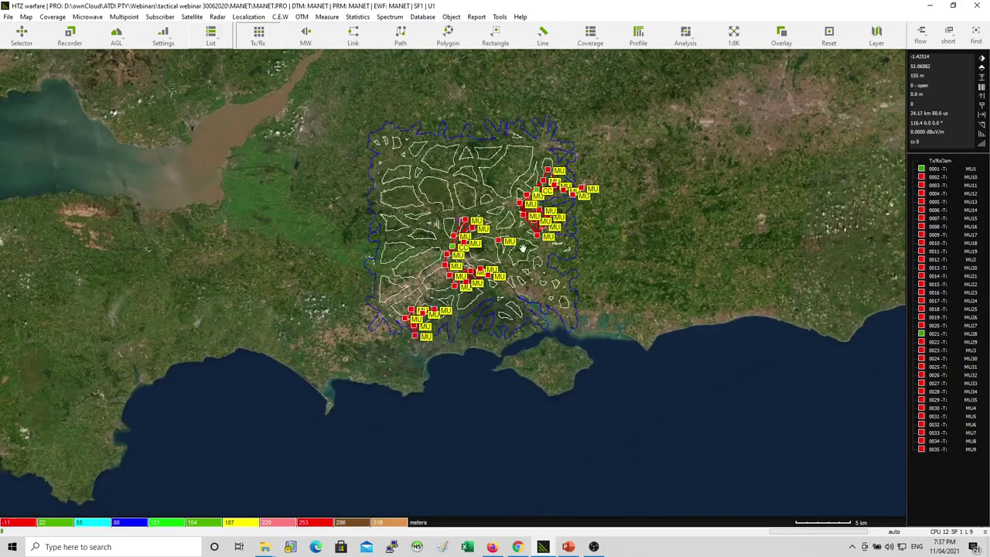
{"action": "left_click_drag", "start_coordinate": [523, 249], "coordinate": [468, 268]}
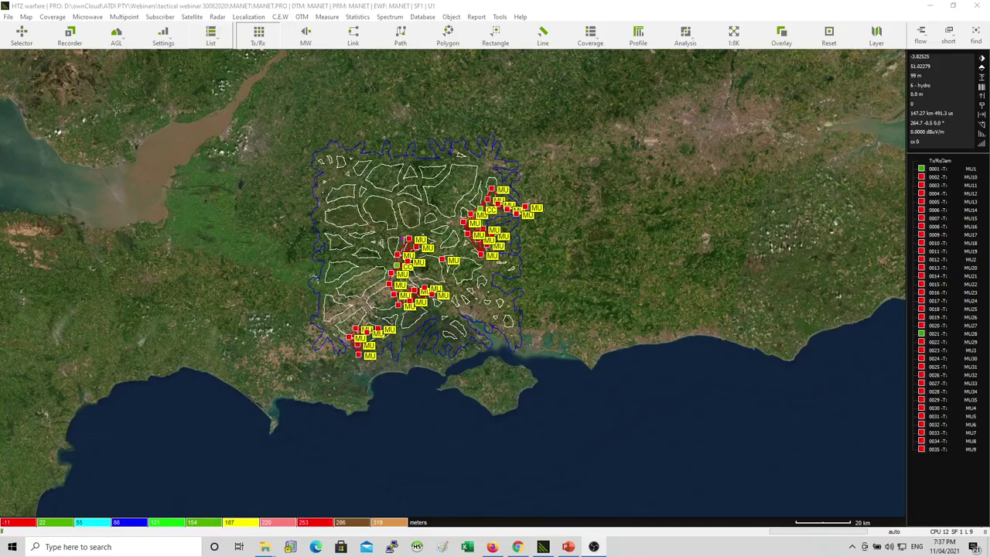
{"action": "scroll", "coordinate": [282, 419], "scroll_direction": "up", "scroll_amount": 1}
{"action": "left_click_drag", "start_coordinate": [568, 137], "coordinate": [386, 318]}
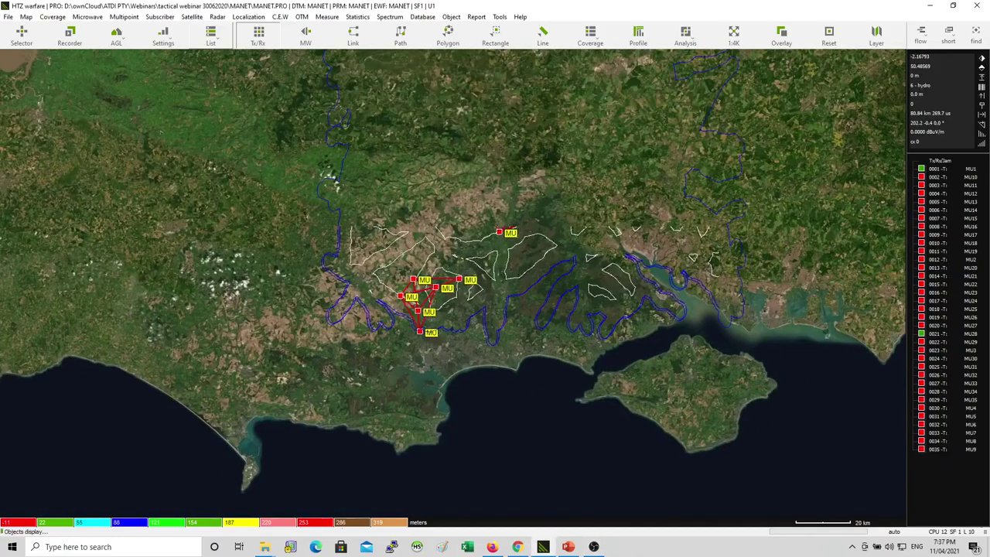
{"action": "left_click_drag", "start_coordinate": [465, 209], "coordinate": [408, 280]}
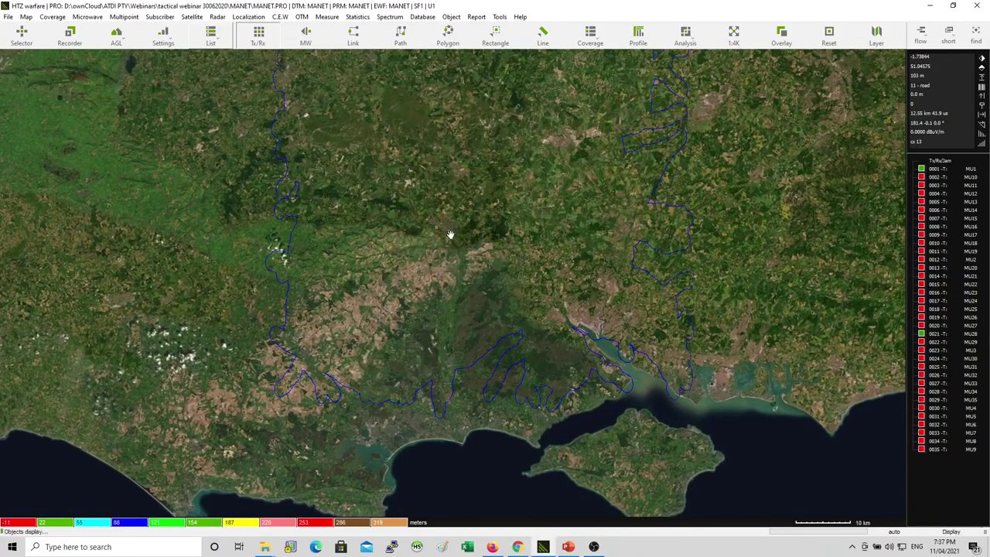
Set the western CC station as the reference station
{"action": "right_click", "coordinate": [446, 231]}
{"action": "left_click", "coordinate": [473, 232]}
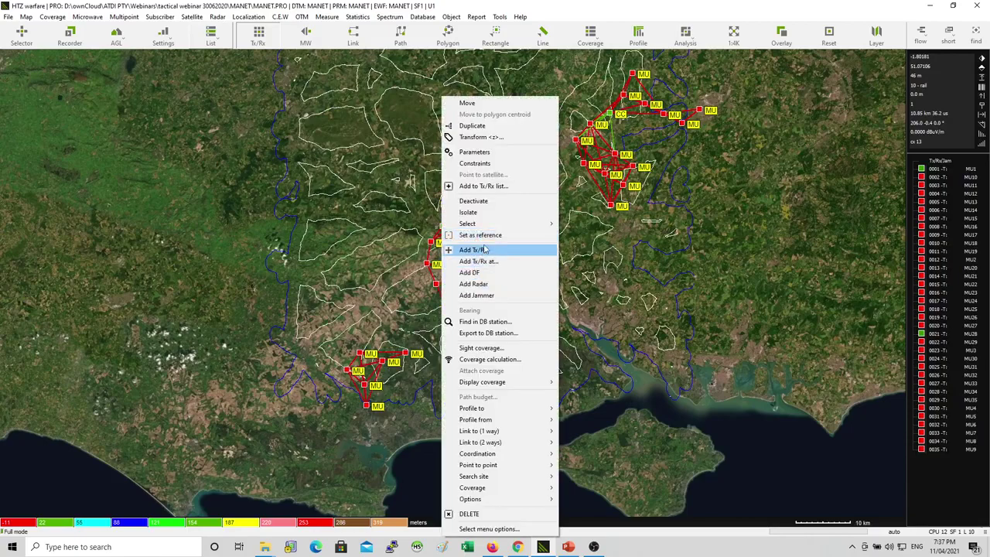
{"action": "left_click", "coordinate": [486, 236]}
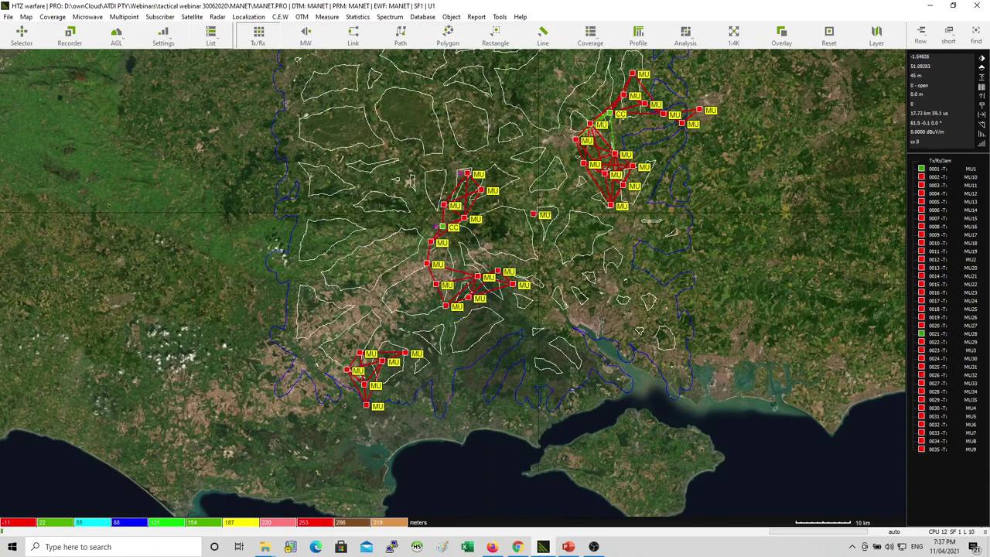
Display the shortest path links from the reference station for the easternmost MU station in the group south-east of the western CC
{"action": "right_click", "coordinate": [518, 284]}
{"action": "left_click", "coordinate": [555, 288]}
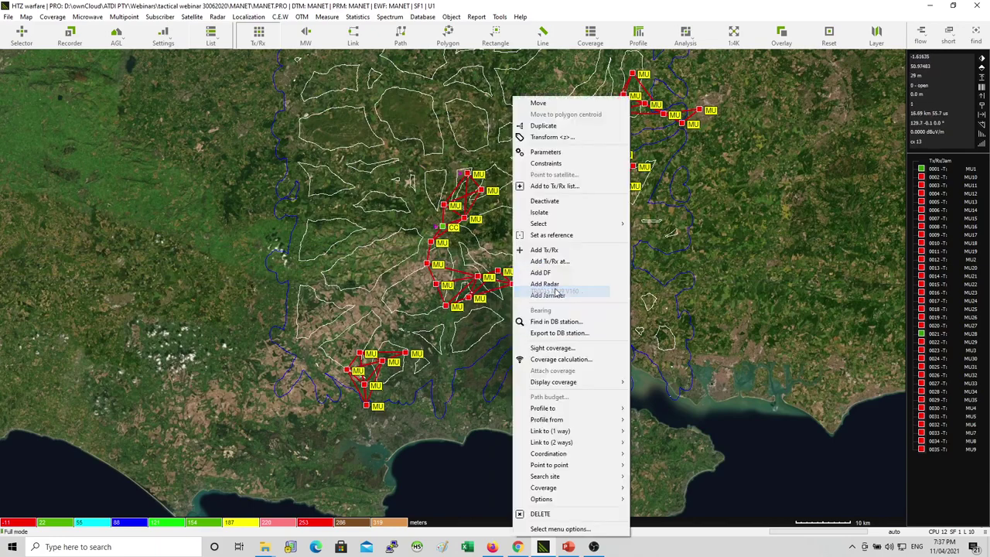
{"action": "mouse_move", "coordinate": [576, 223]}
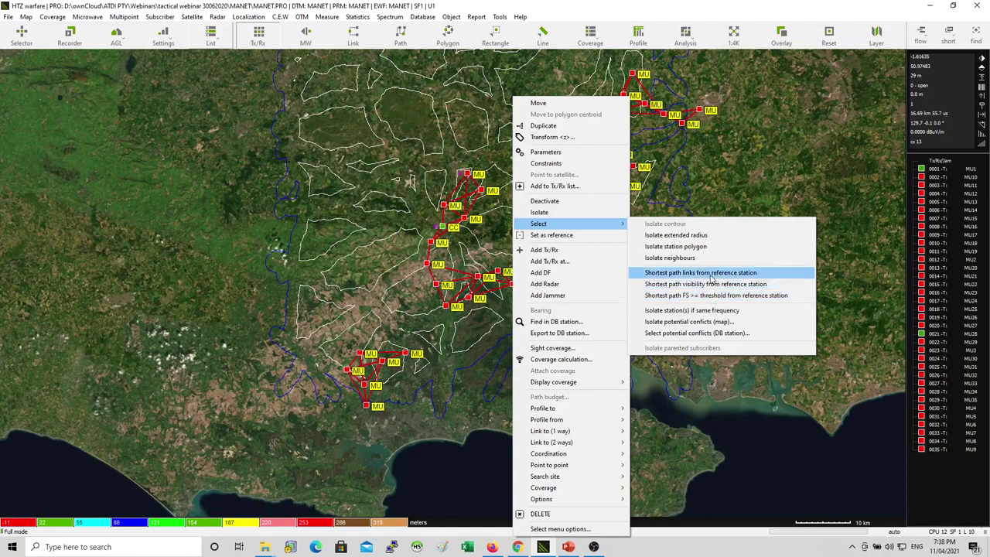
{"action": "left_click", "coordinate": [710, 276]}
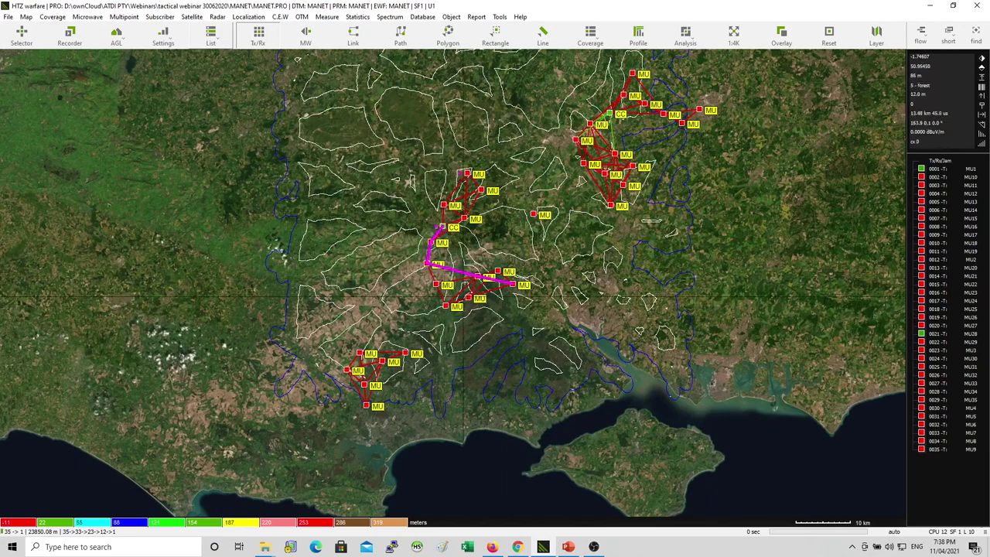
{"action": "right_click", "coordinate": [469, 301]}
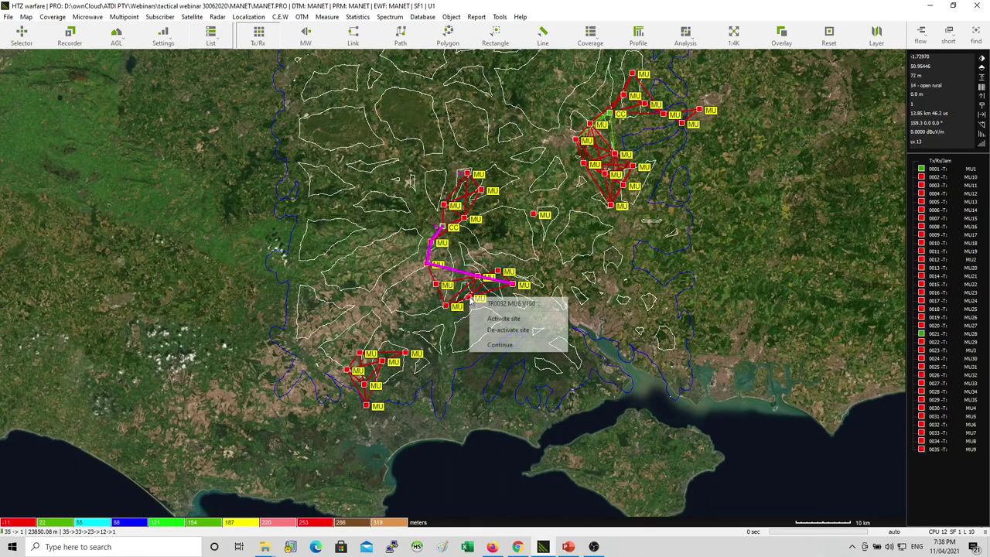
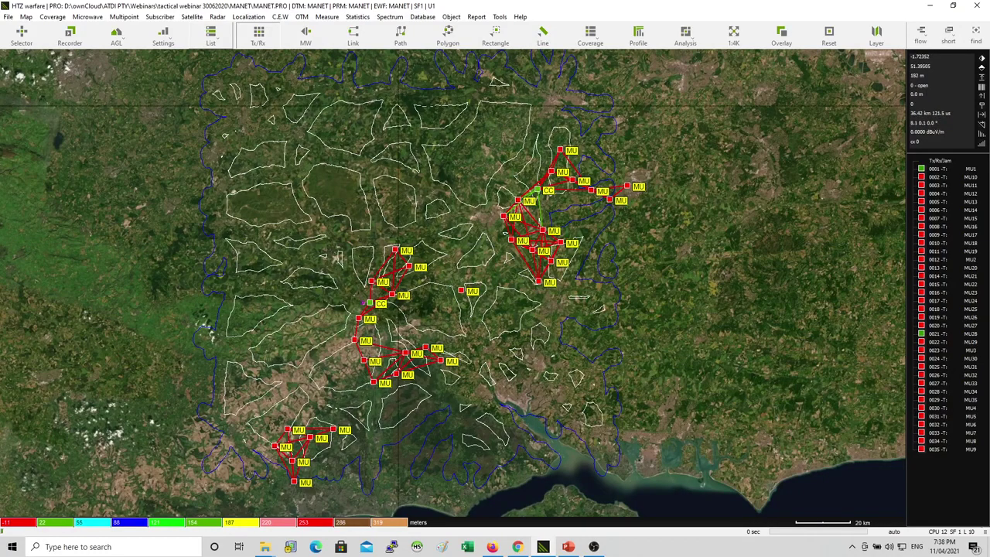
{"action": "left_click", "coordinate": [448, 39]}
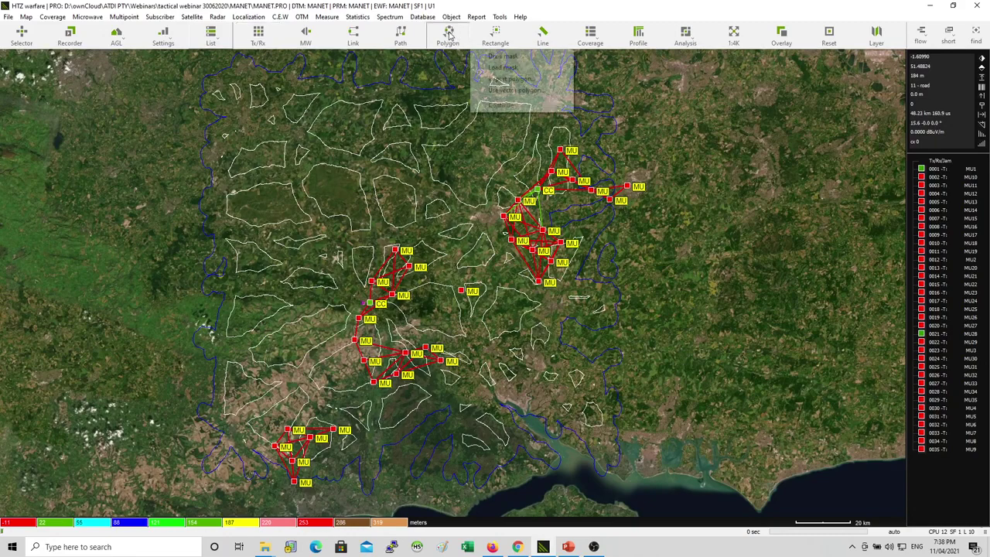
{"action": "left_click", "coordinate": [501, 104]}
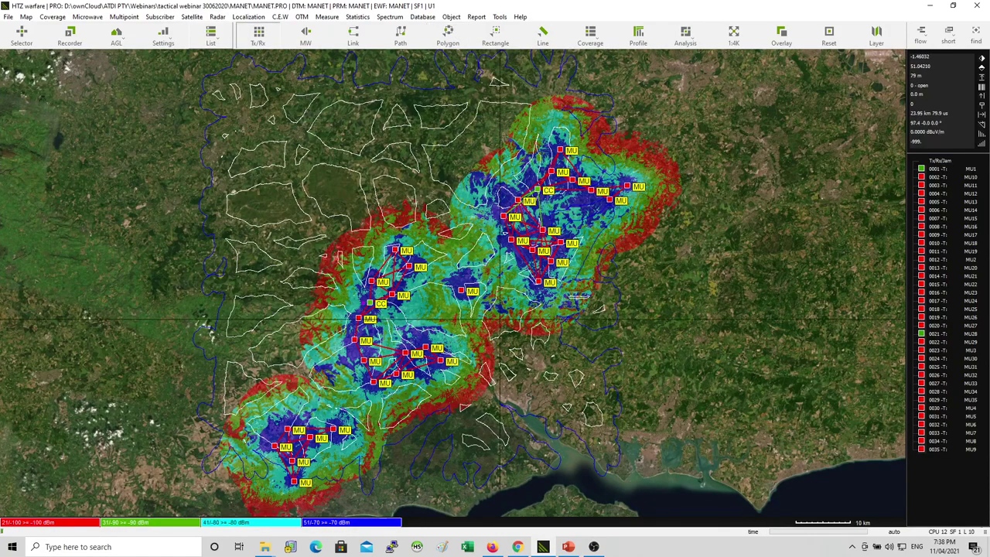
{"action": "left_click", "coordinate": [54, 17]}
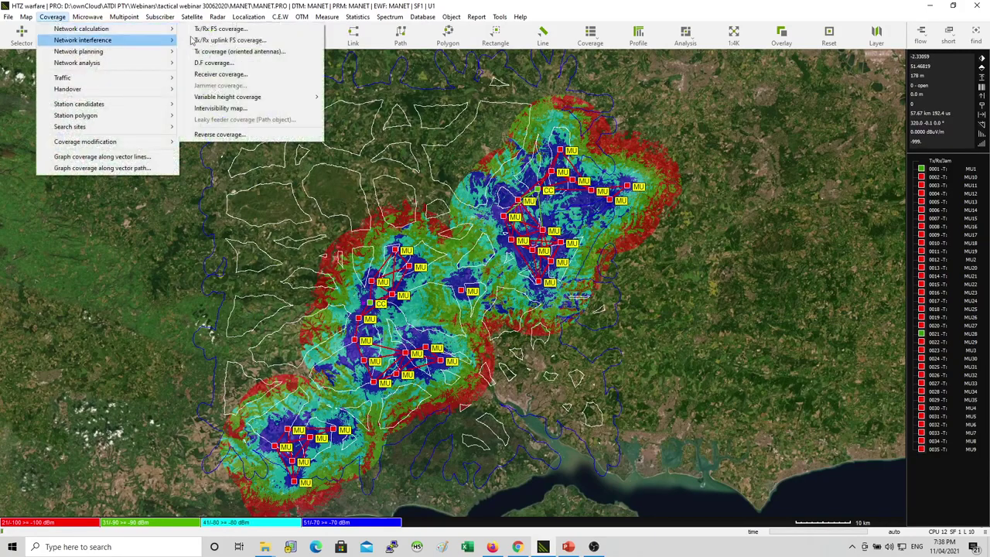
{"action": "left_click", "coordinate": [498, 228]}
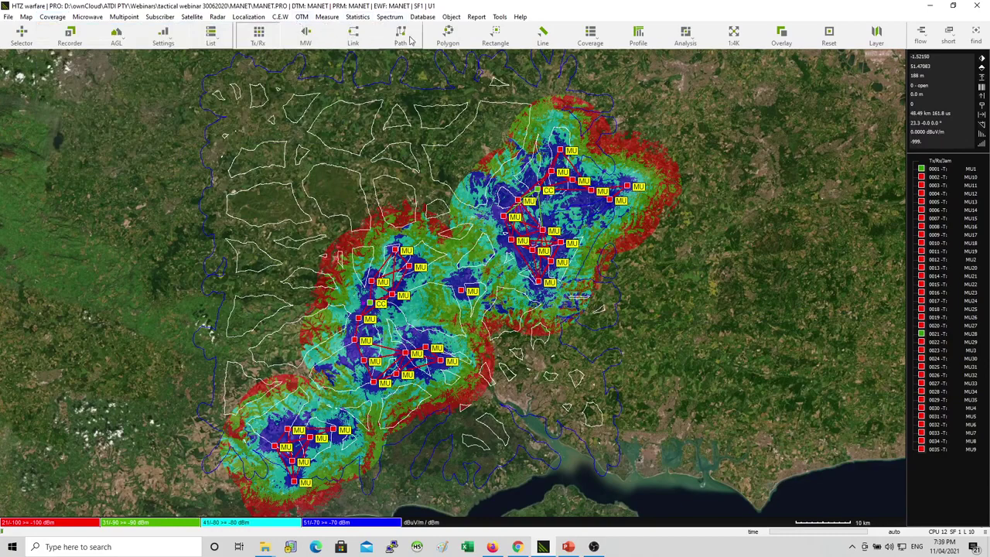
Use the vector polygons as the search area and open the node search for it
{"action": "left_click", "coordinate": [449, 35]}
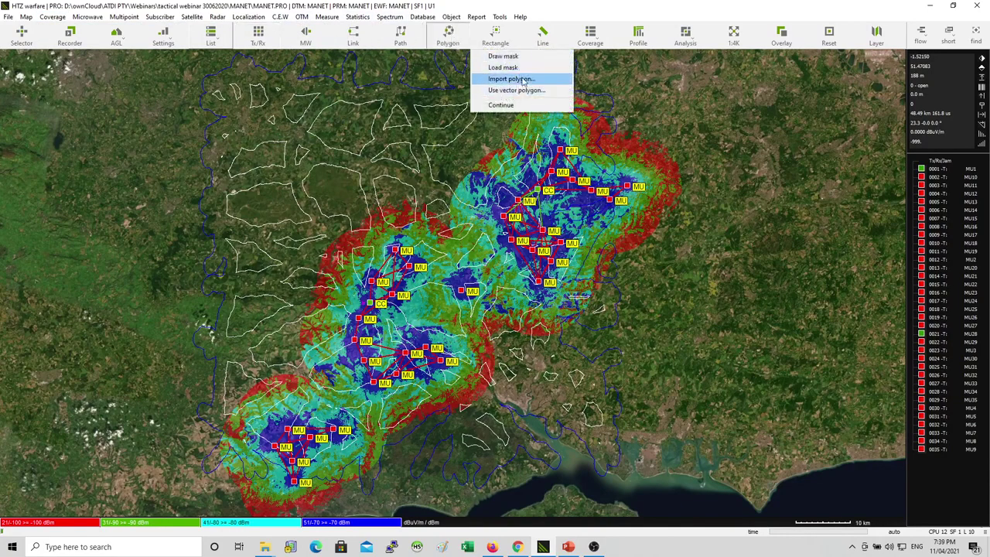
{"action": "left_click", "coordinate": [517, 90]}
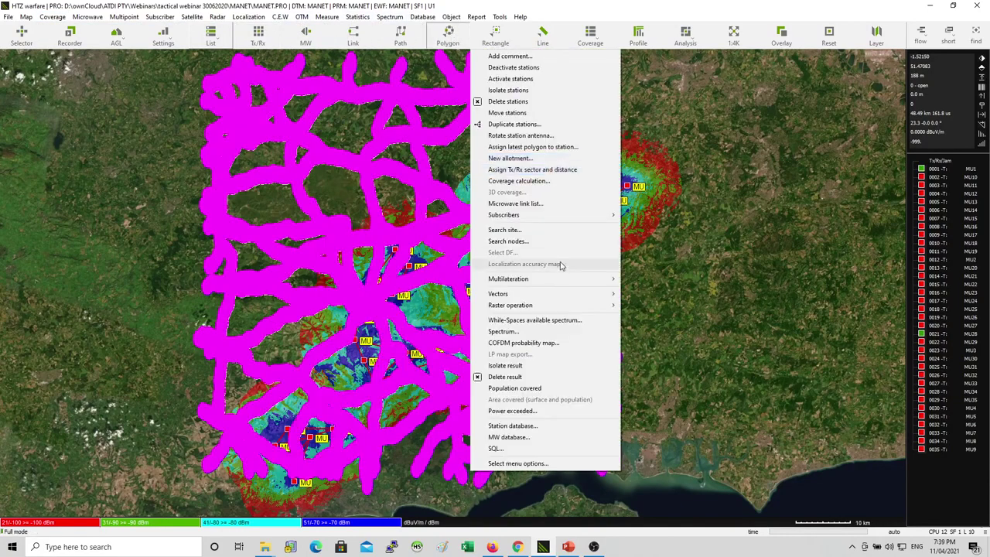
{"action": "mouse_move", "coordinate": [538, 294]}
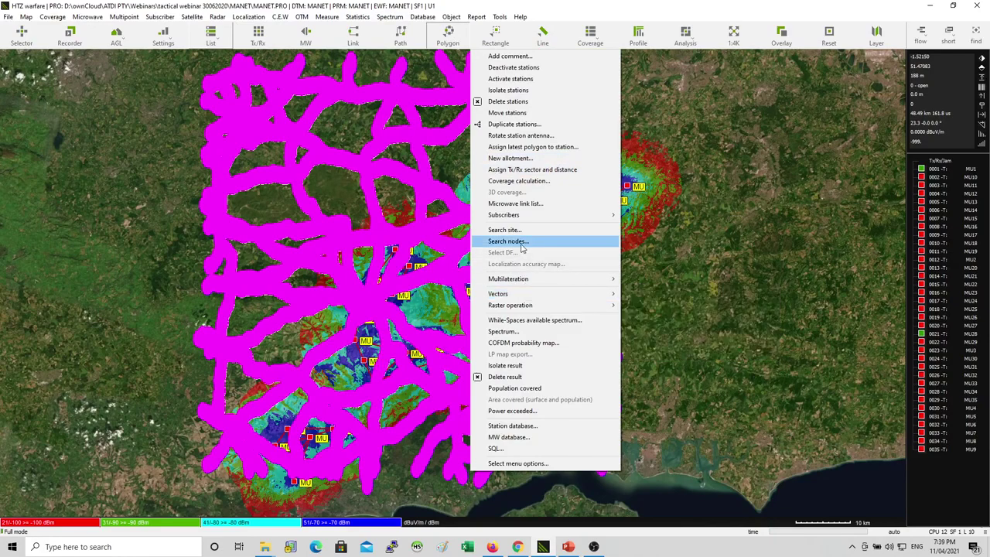
{"action": "left_click", "coordinate": [522, 245]}
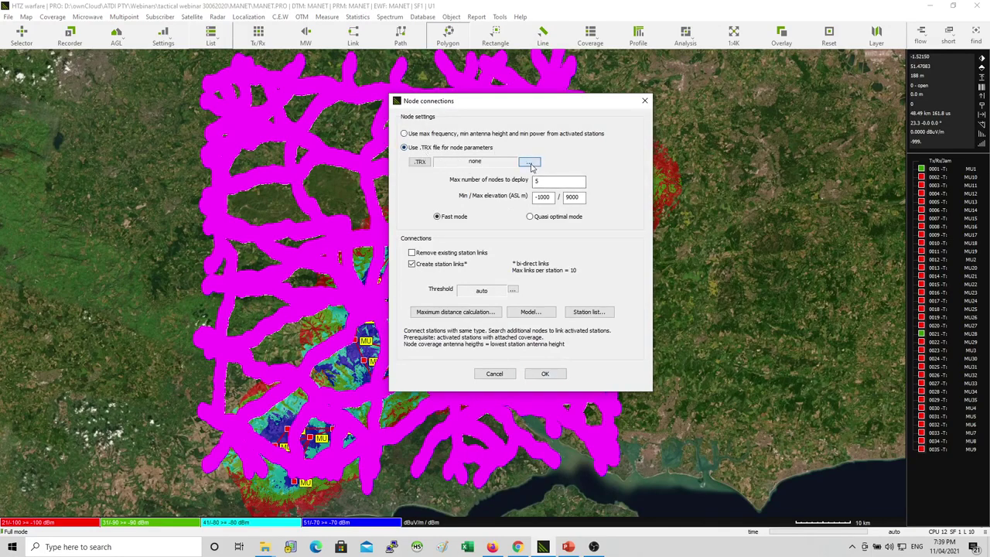
Load NODE.TRX from the UK project's Outcome folder as the node parameters and switch off station link creation
{"action": "left_click", "coordinate": [530, 164]}
{"action": "key", "text": "Escape"}
{"action": "left_click", "coordinate": [420, 162]}
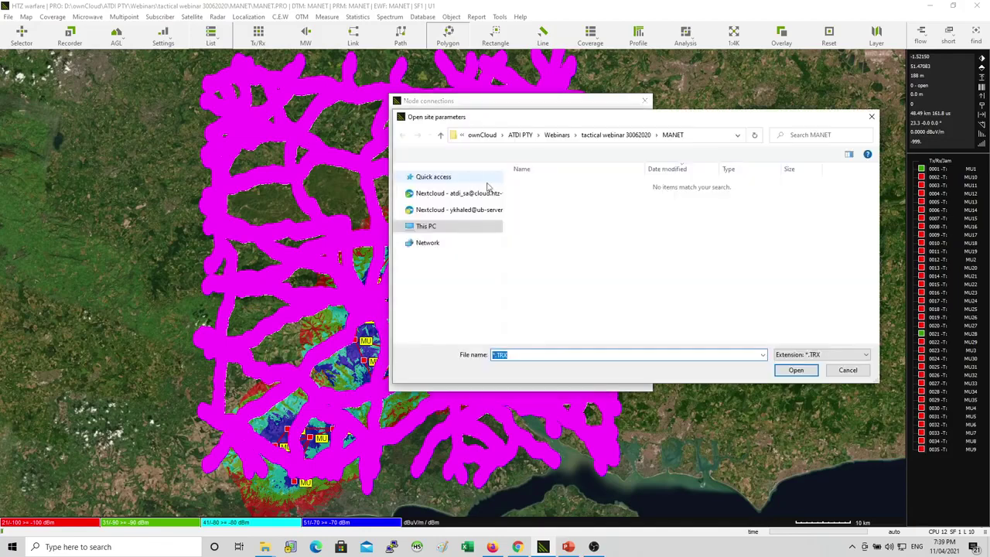
{"action": "left_click", "coordinate": [638, 138]}
{"action": "double_click", "coordinate": [544, 187]}
{"action": "left_click", "coordinate": [639, 137]}
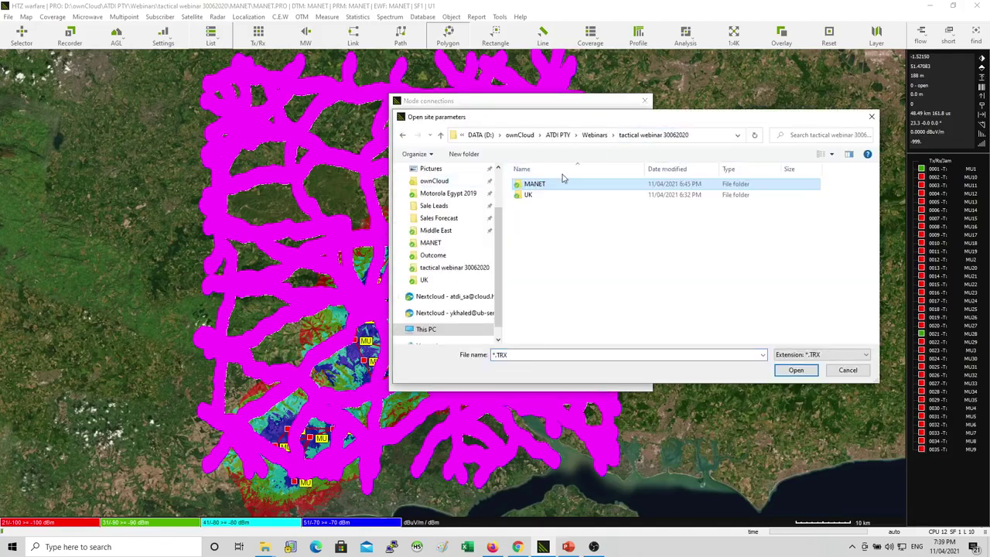
{"action": "double_click", "coordinate": [530, 194]}
{"action": "double_click", "coordinate": [542, 194]}
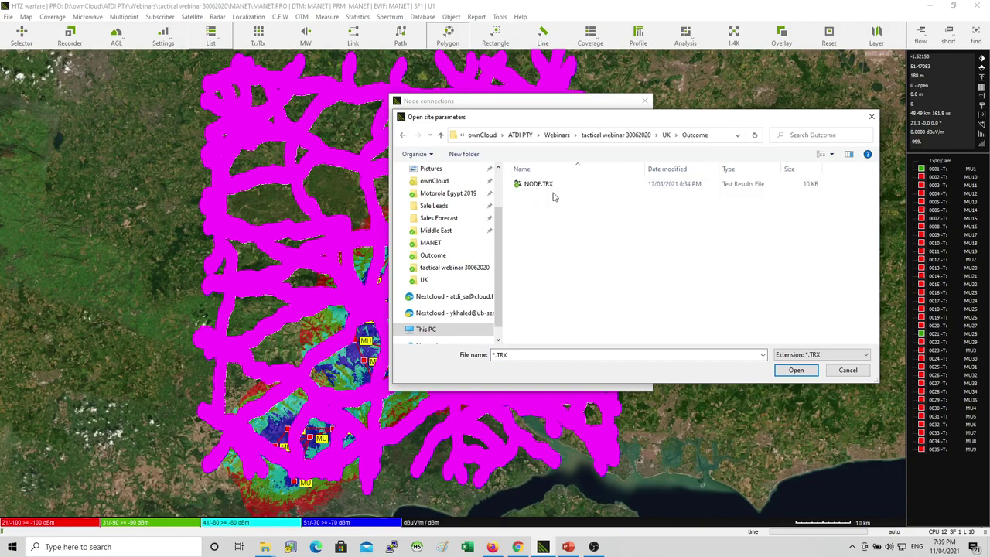
{"action": "double_click", "coordinate": [554, 187]}
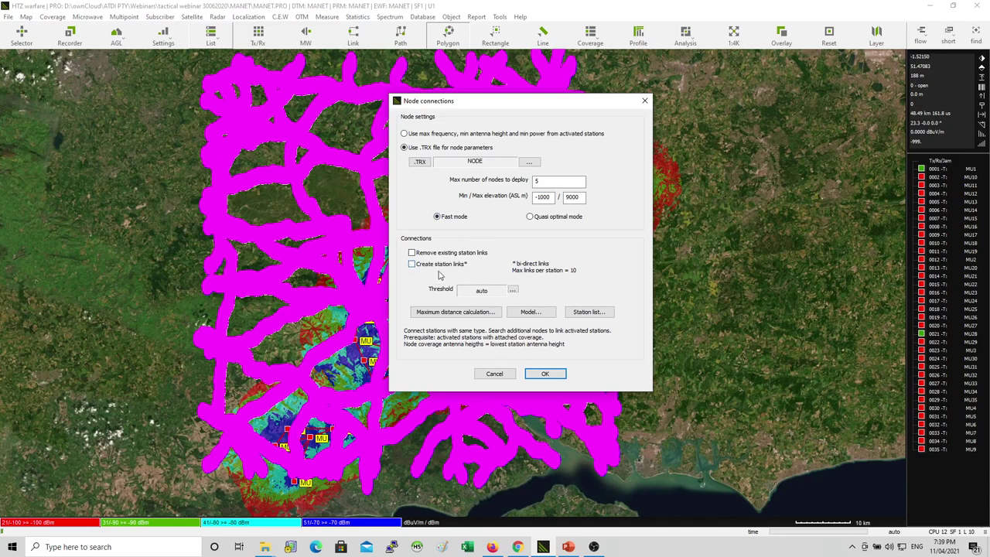
Run the fast-mode node search for up to 5 nodes with the auto threshold, and close the station connections report
{"action": "left_click", "coordinate": [493, 313]}
{"action": "left_click", "coordinate": [632, 290]}
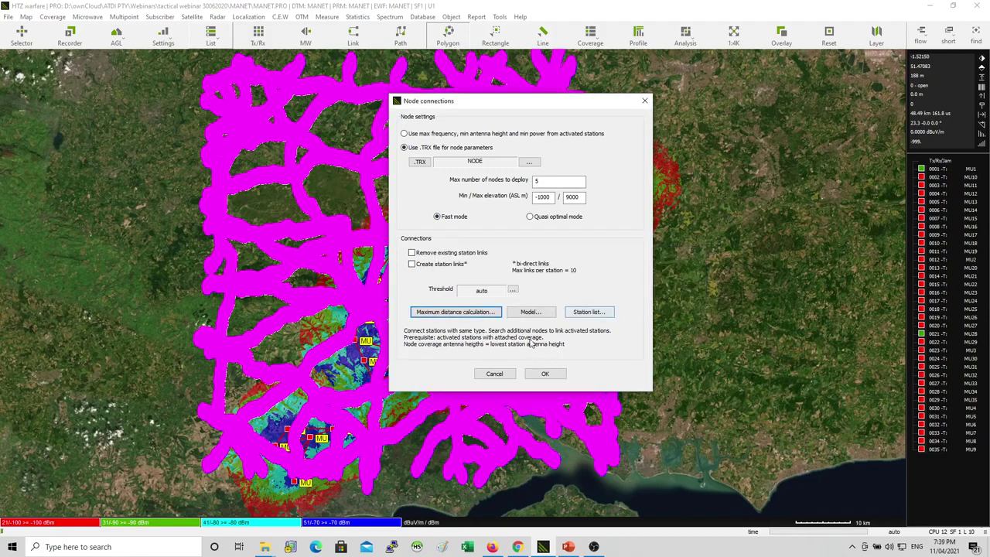
{"action": "left_click", "coordinate": [557, 377]}
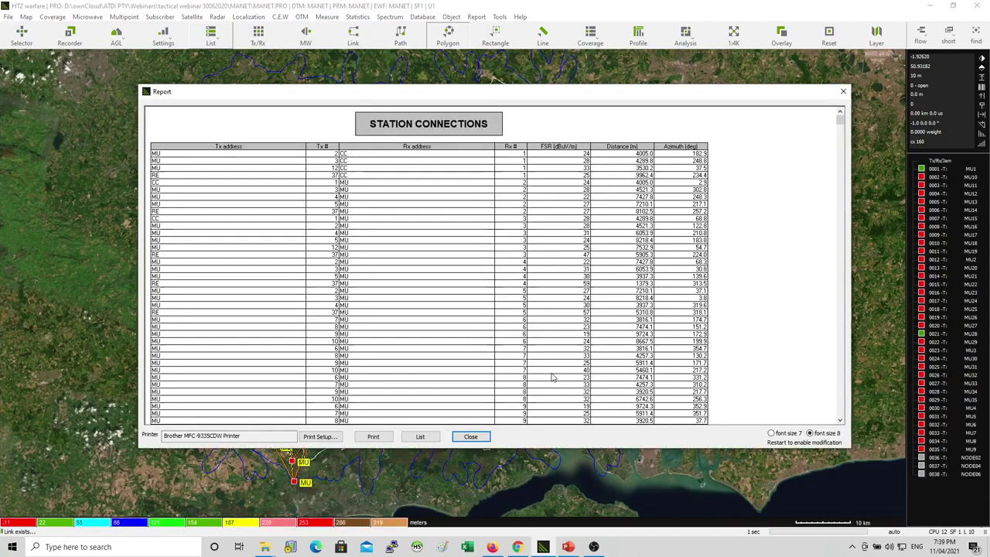
{"action": "left_click_drag", "start_coordinate": [486, 93], "coordinate": [540, 103]}
{"action": "left_click", "coordinate": [532, 451]}
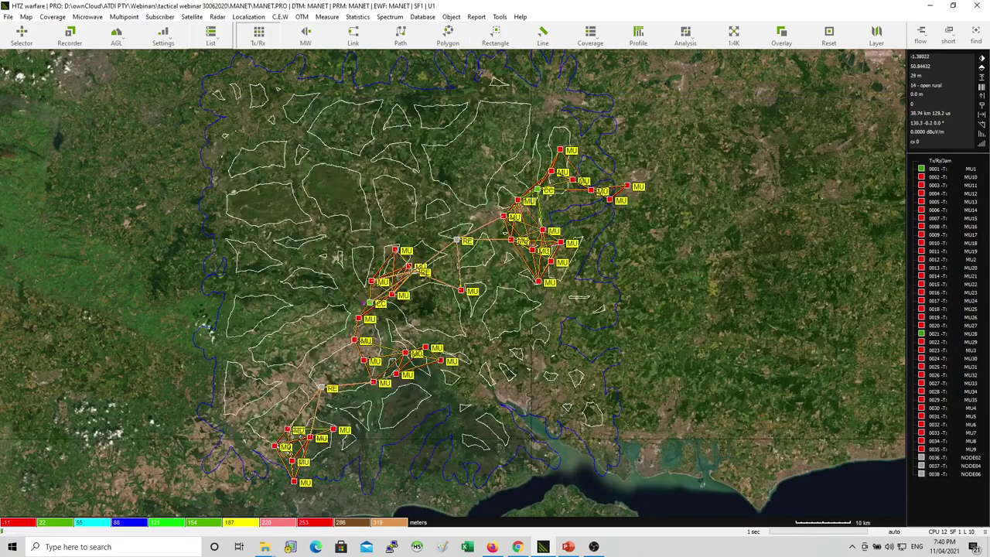
Inspect how the RE relay nodes link the western, north-eastern and south-western station groups and the isolated MU station
{"action": "right_click", "coordinate": [457, 239]}
{"action": "left_click", "coordinate": [449, 222]}
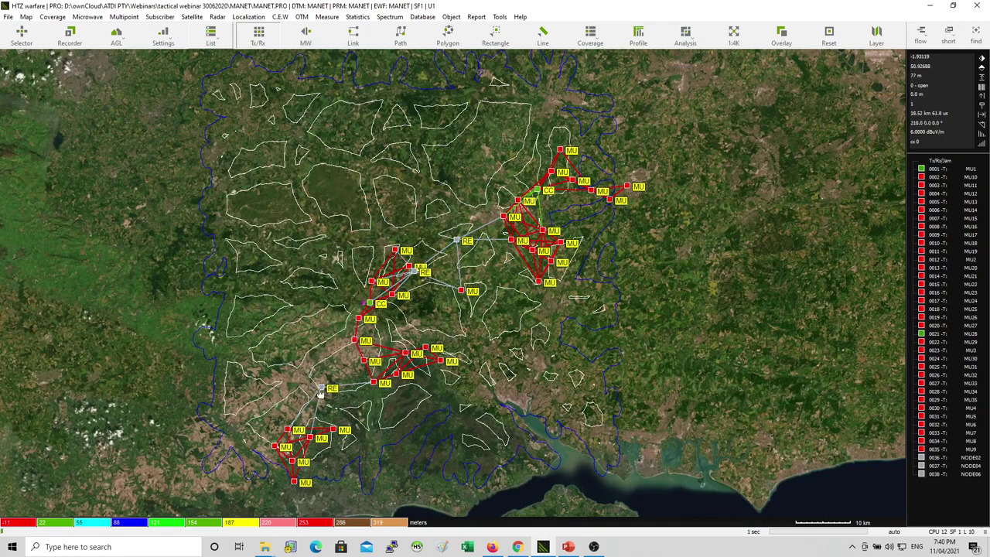
{"action": "scroll", "coordinate": [466, 236], "scroll_direction": "up", "scroll_amount": 2}
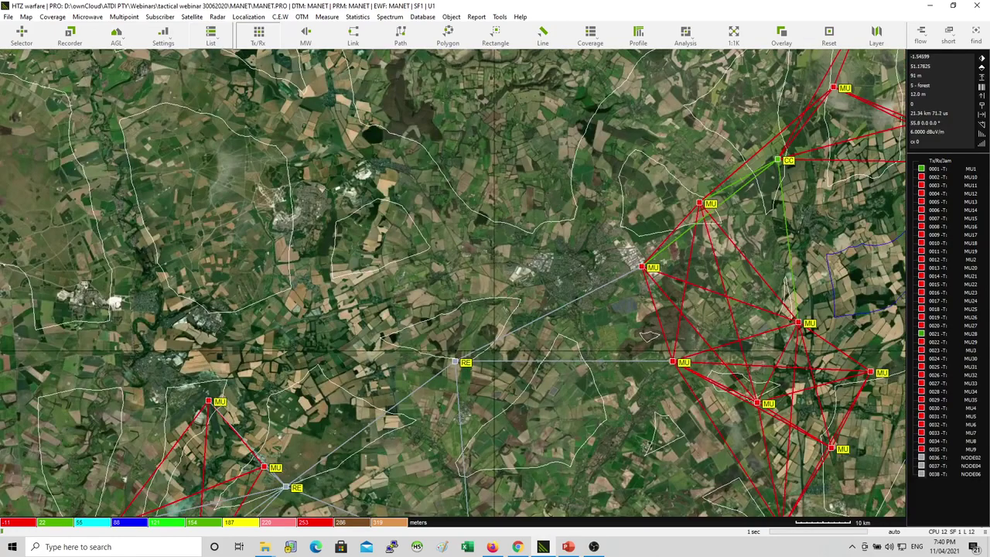
{"action": "left_click_drag", "start_coordinate": [431, 405], "coordinate": [478, 308]}
{"action": "scroll", "coordinate": [487, 317], "scroll_direction": "down", "scroll_amount": 1}
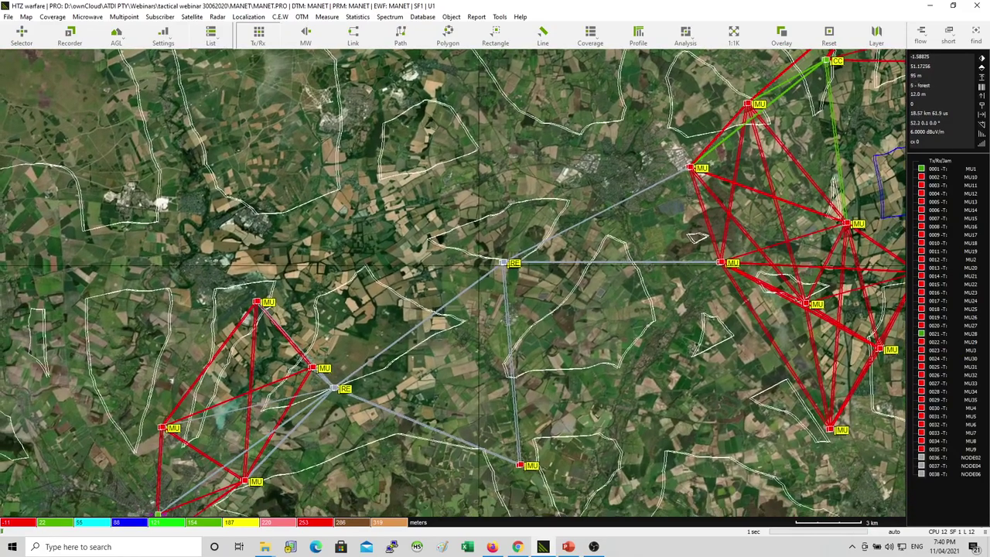
{"action": "scroll", "coordinate": [503, 288], "scroll_direction": "up", "scroll_amount": 1}
{"action": "left_click_drag", "start_coordinate": [470, 304], "coordinate": [488, 255]}
{"action": "scroll", "coordinate": [488, 257], "scroll_direction": "down", "scroll_amount": 1}
{"action": "left_click_drag", "start_coordinate": [456, 356], "coordinate": [449, 330]}
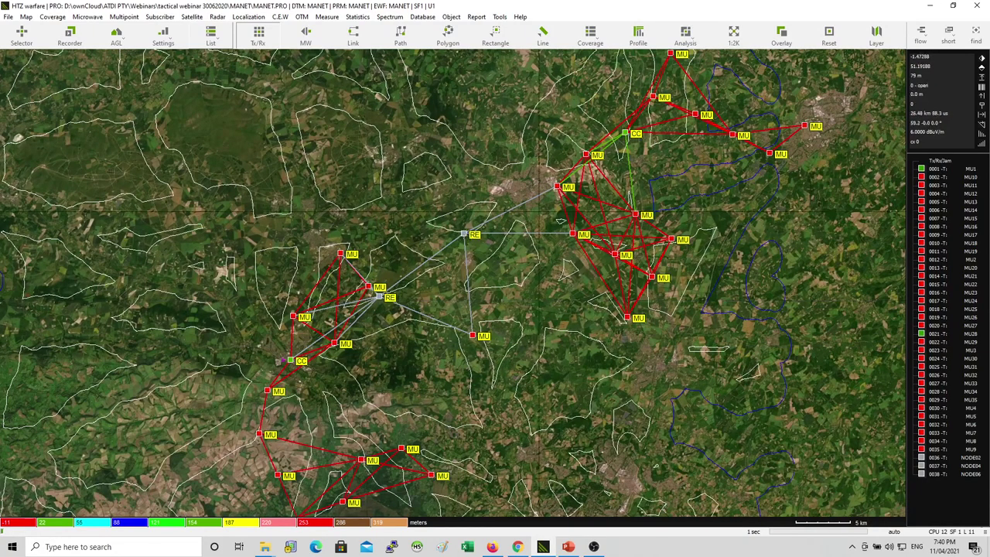
{"action": "left_click_drag", "start_coordinate": [429, 372], "coordinate": [528, 166]}
{"action": "left_click_drag", "start_coordinate": [315, 346], "coordinate": [386, 279]}
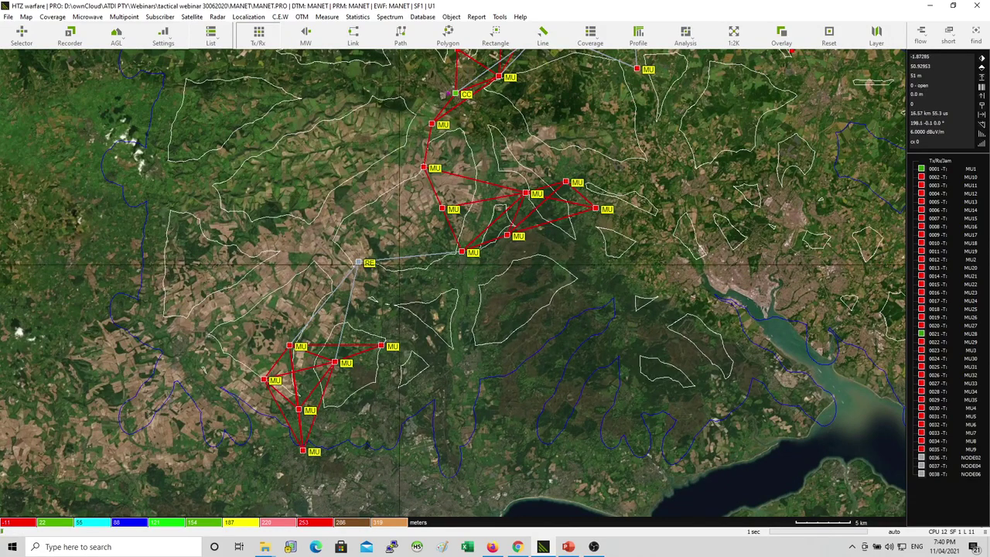
{"action": "scroll", "coordinate": [435, 265], "scroll_direction": "down", "scroll_amount": 2}
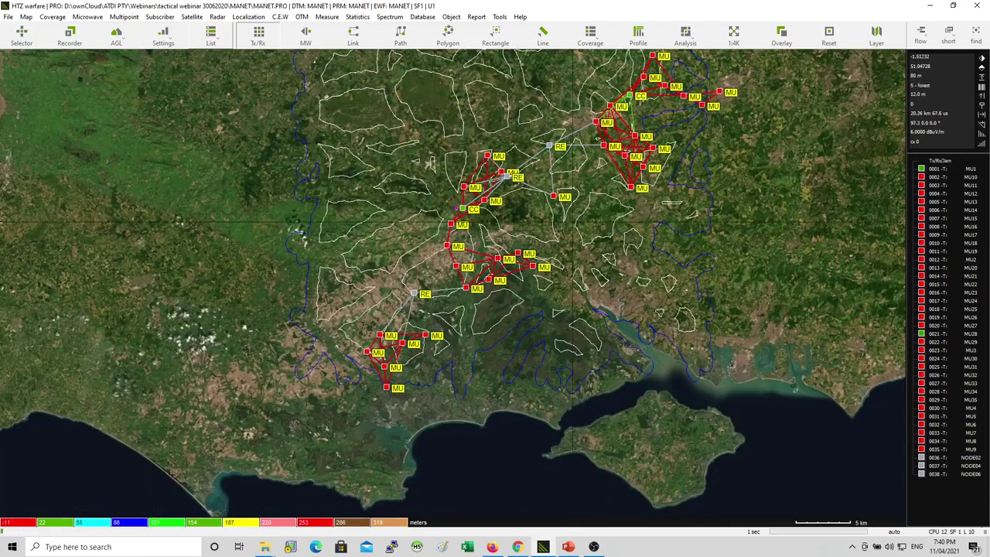
{"action": "scroll", "coordinate": [472, 258], "scroll_direction": "down", "scroll_amount": 1}
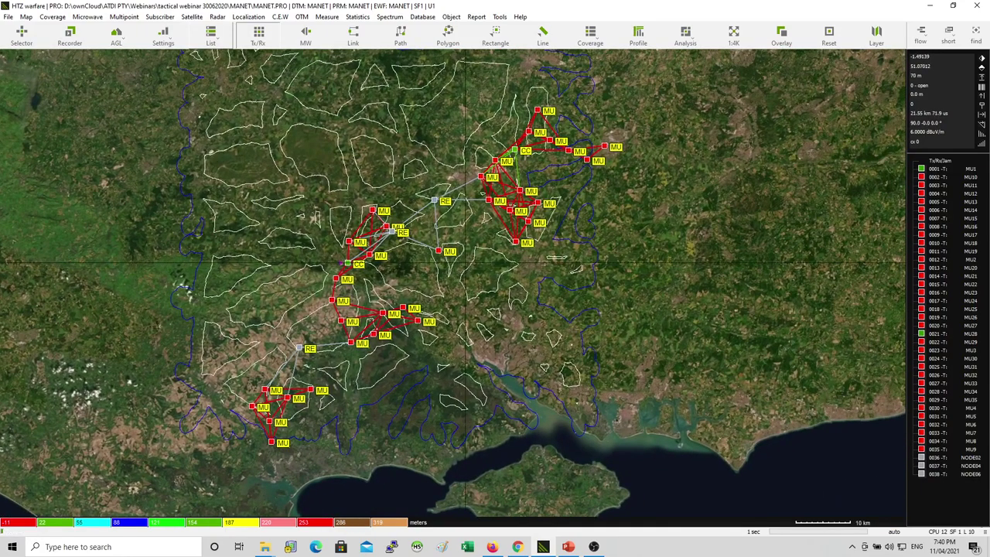